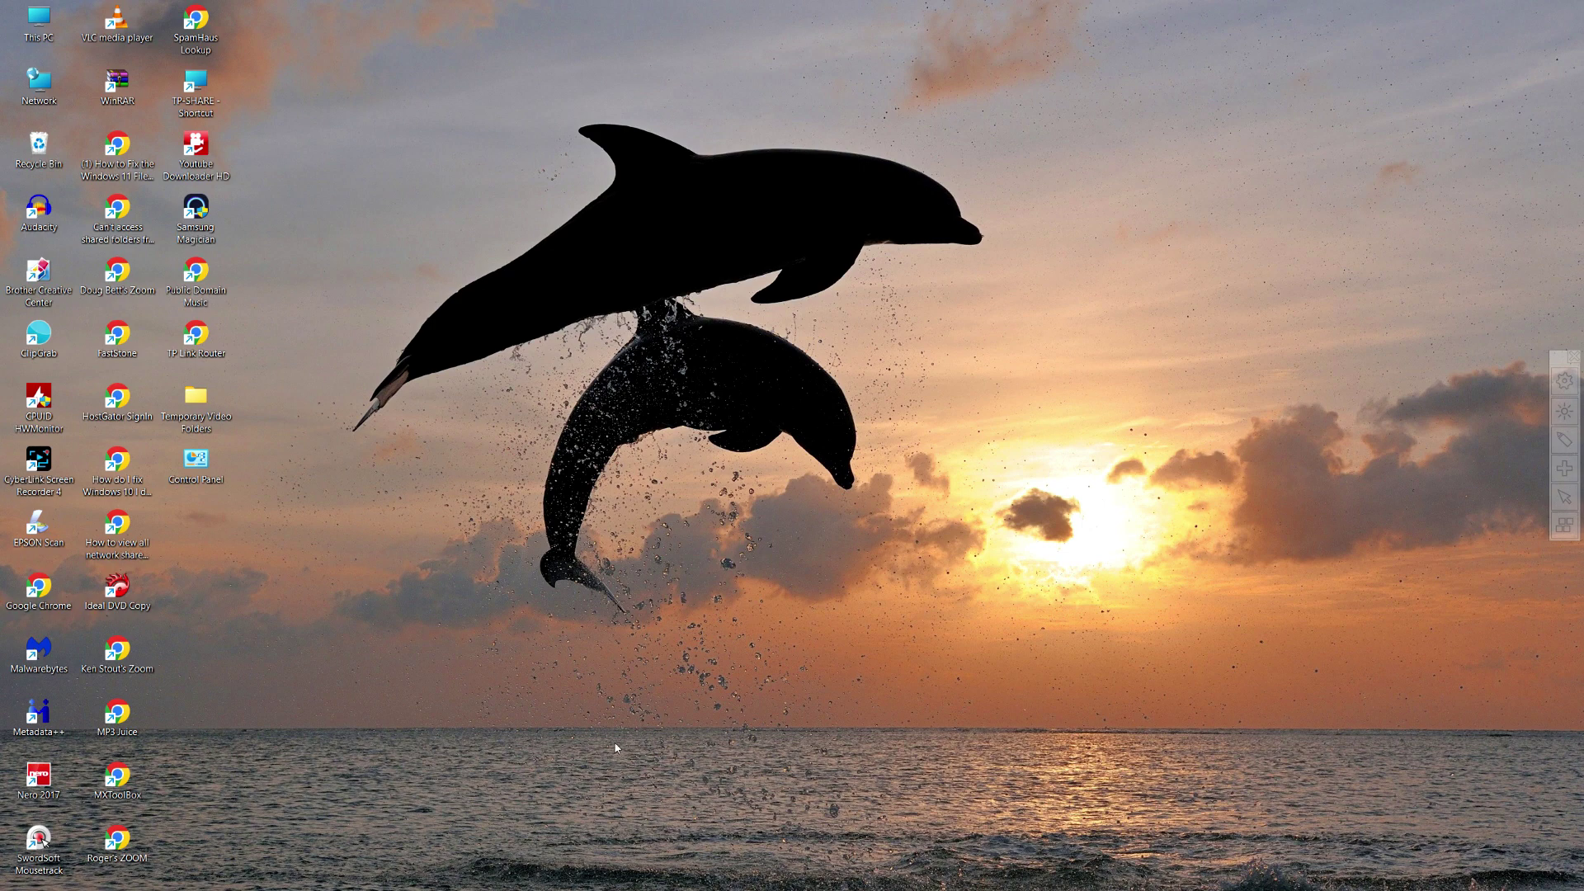
Search the Start menu for 'cyb' and launch CyberLink PowerDirector 20.
left_click(346, 875)
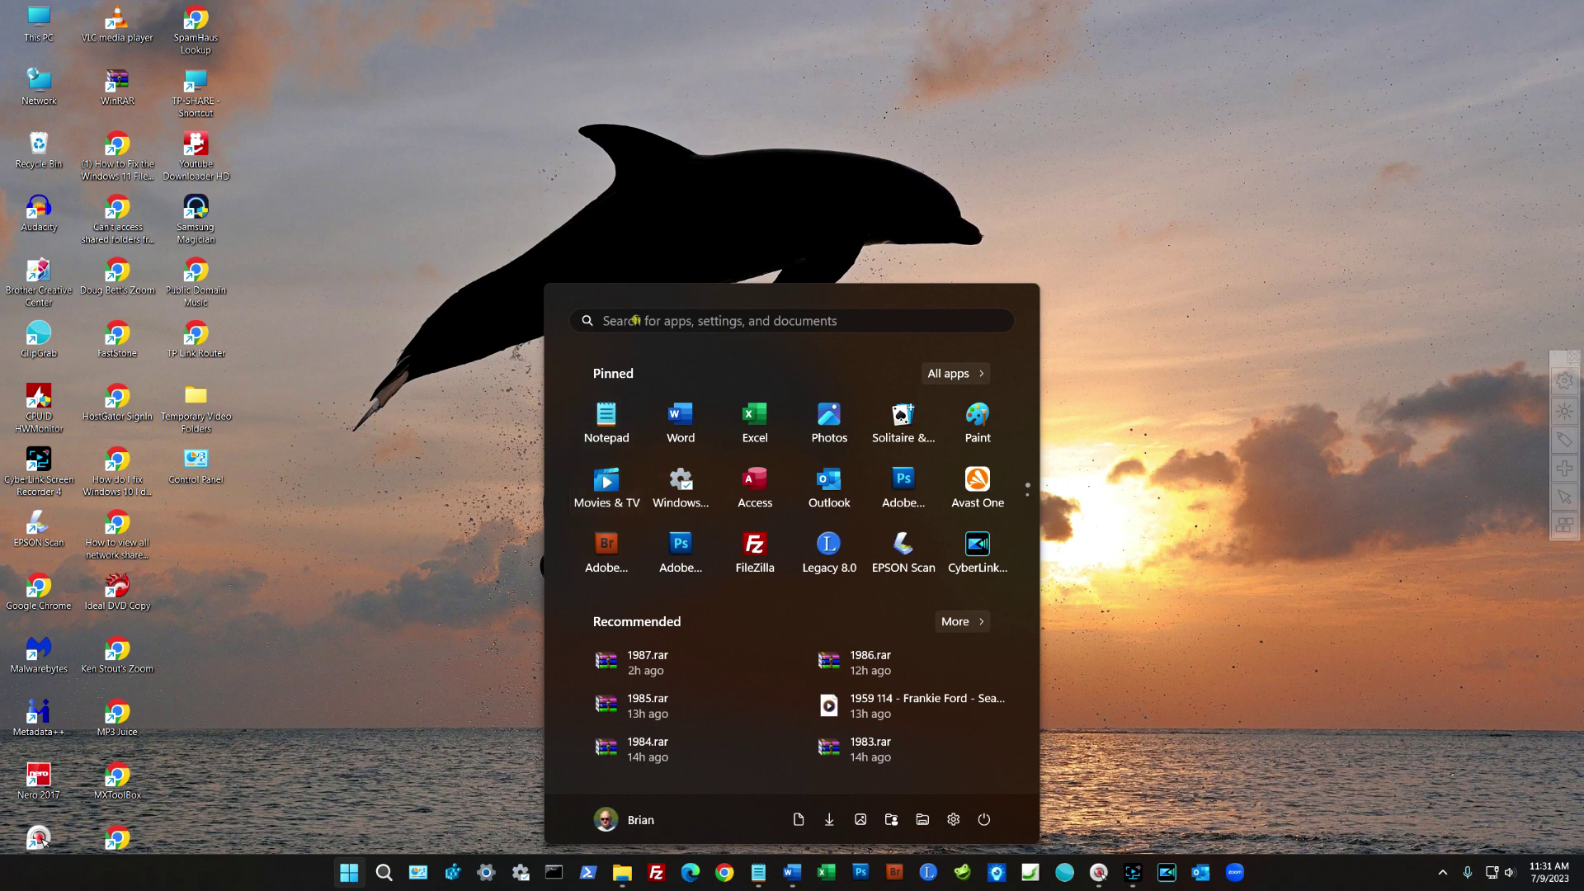
left_click(636, 320)
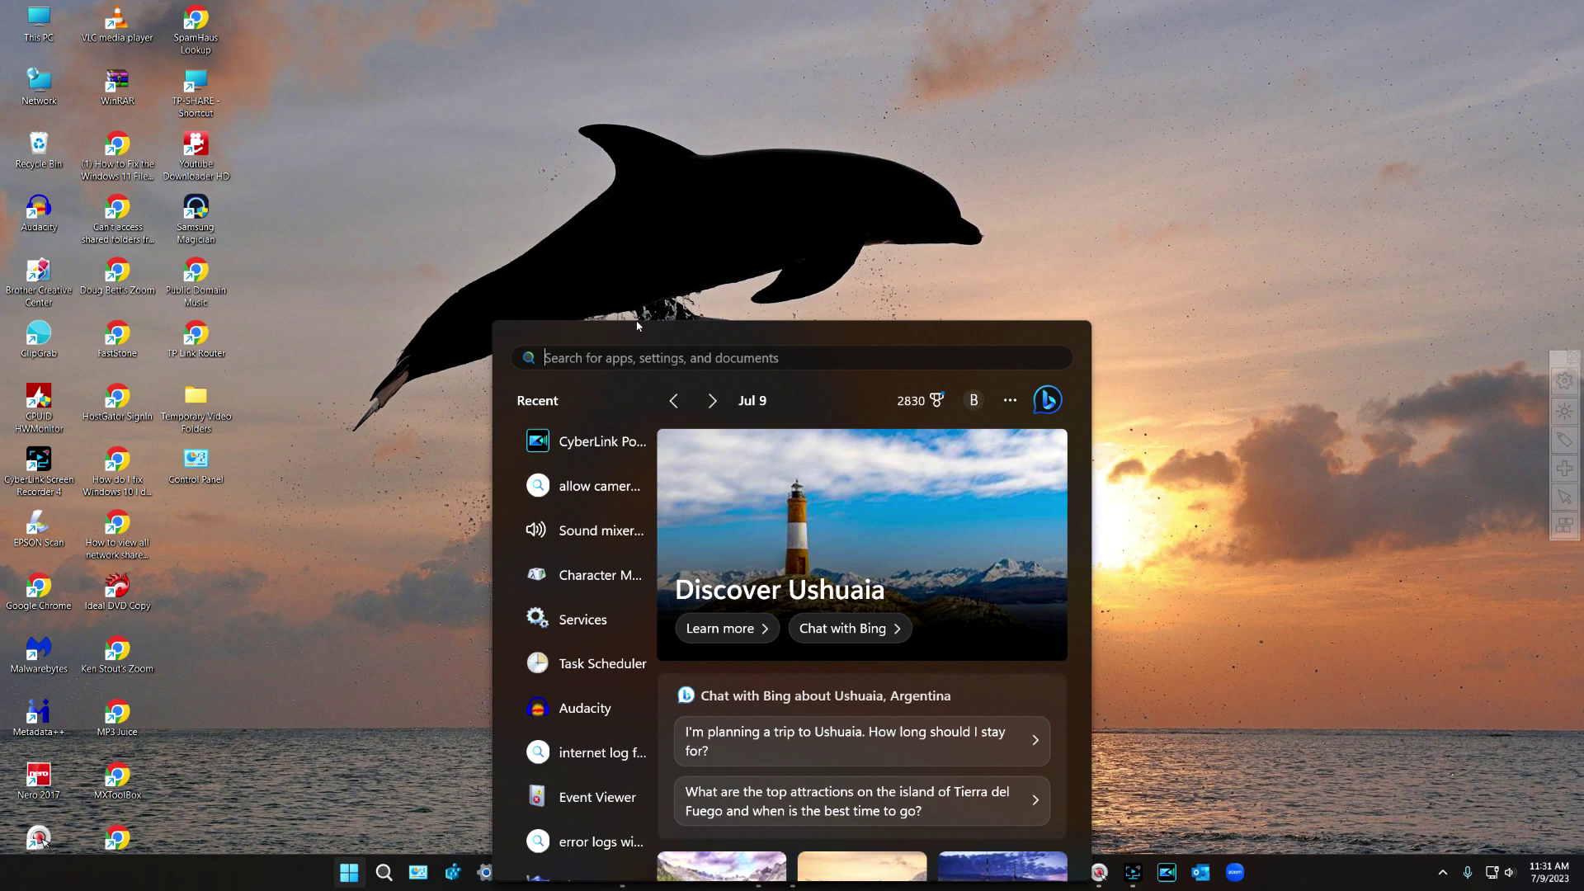
type("cy")
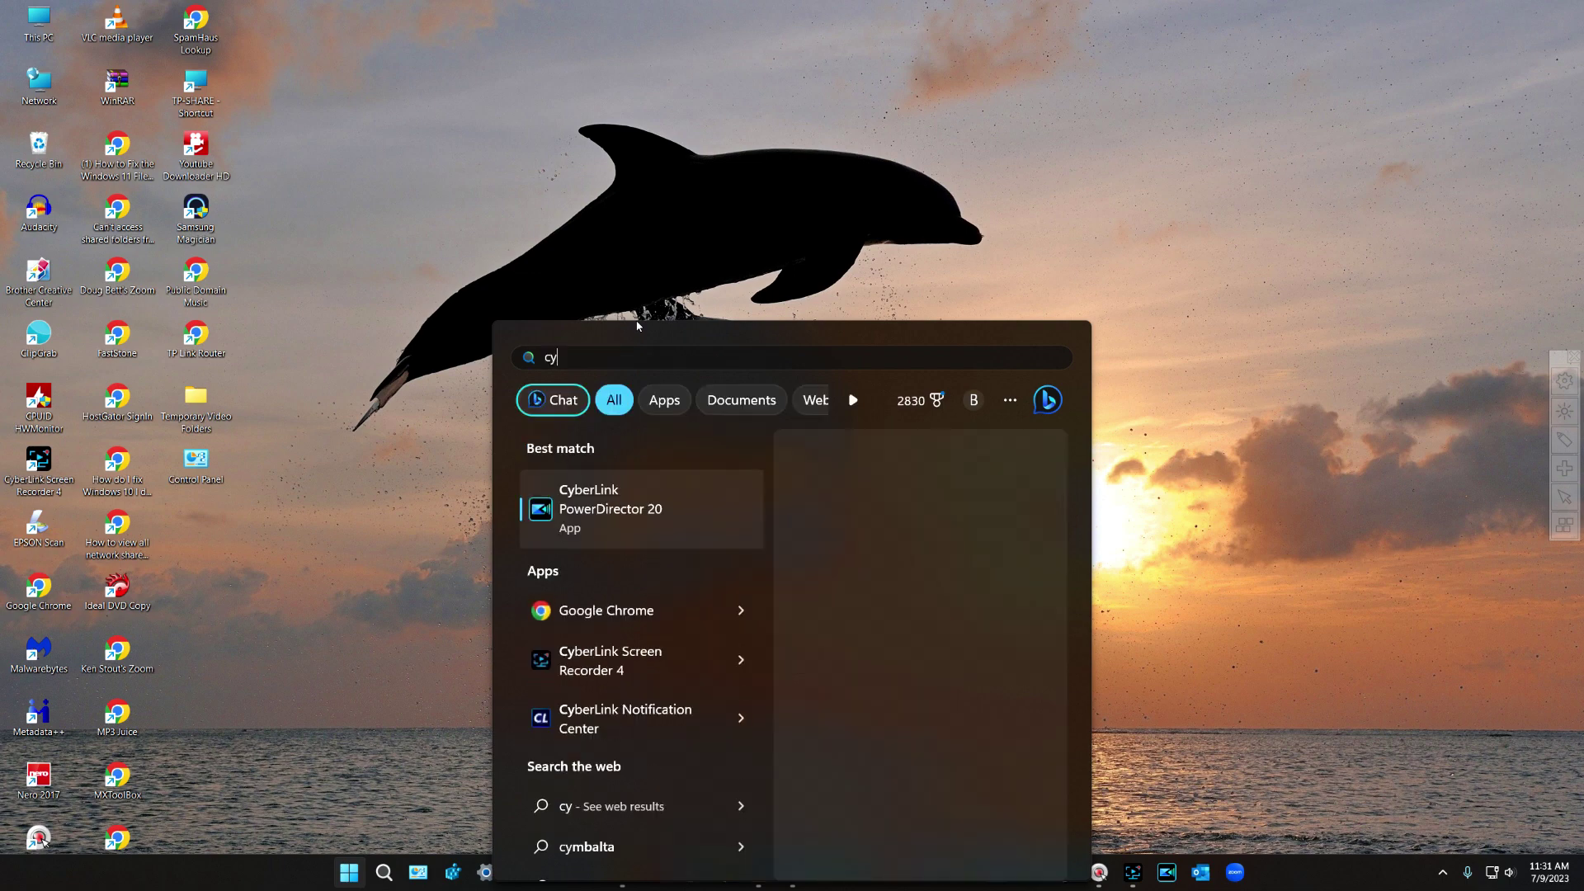
type("b")
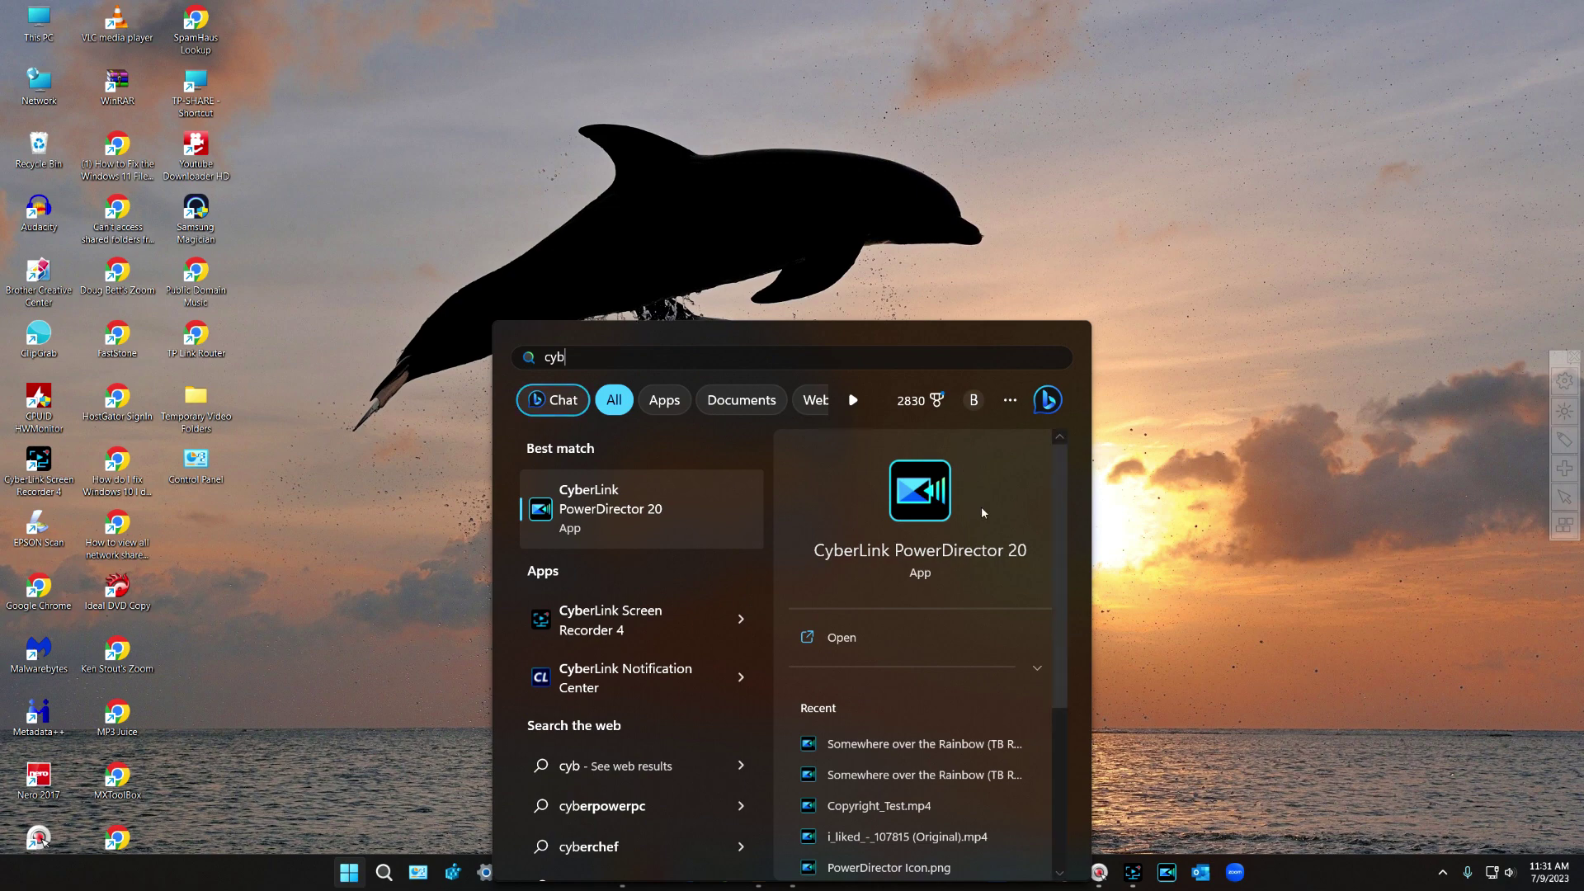
left_click(923, 512)
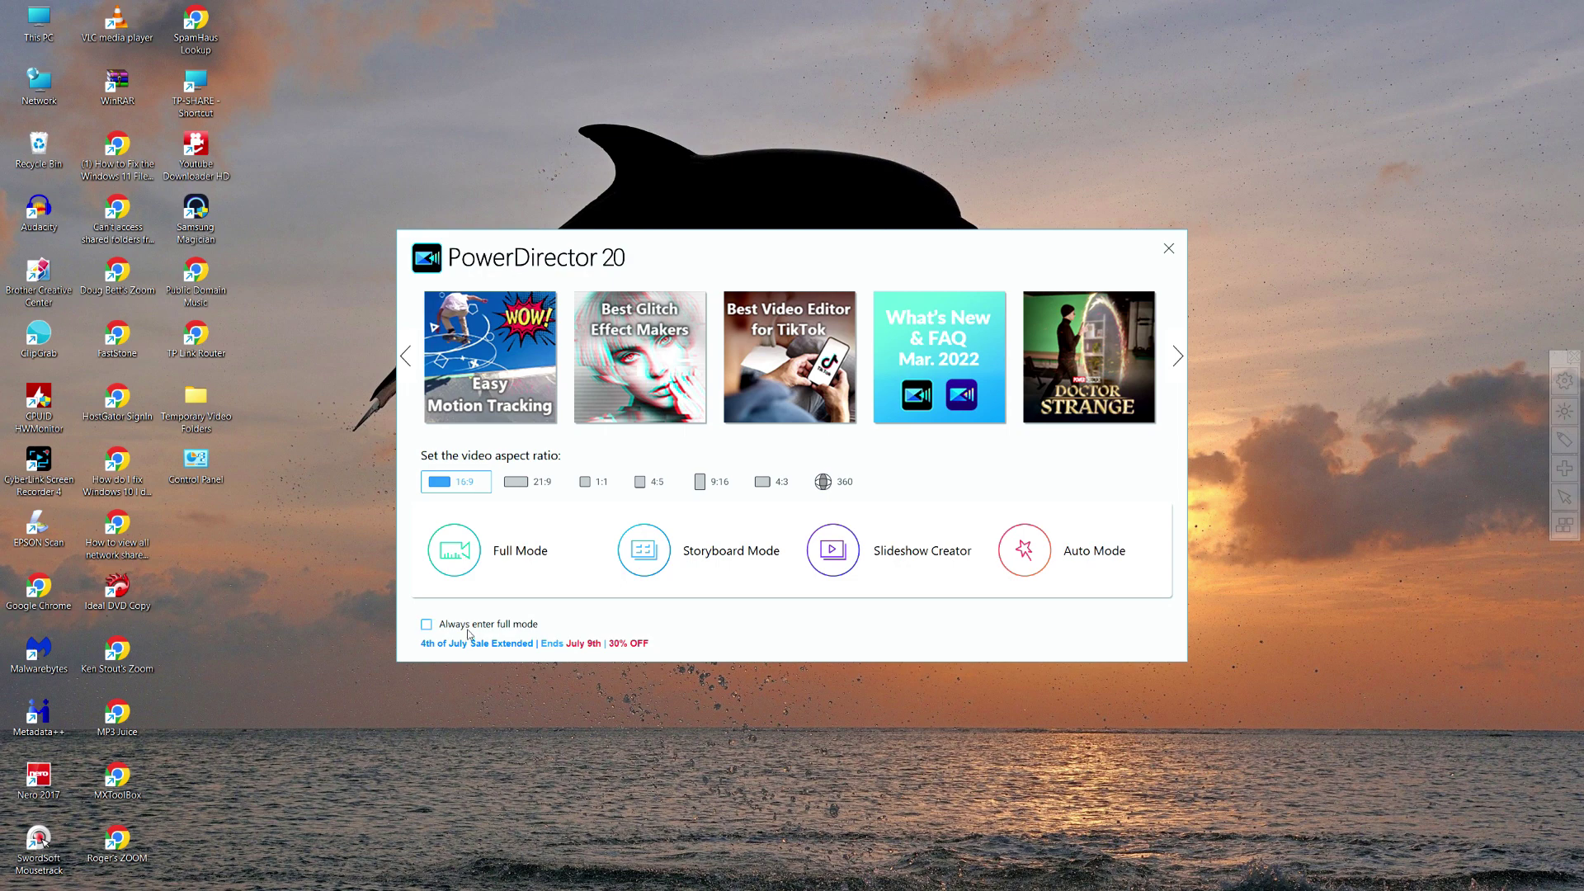
Choose Full Mode in the launcher to enter the full editing workspace.
left_click(518, 552)
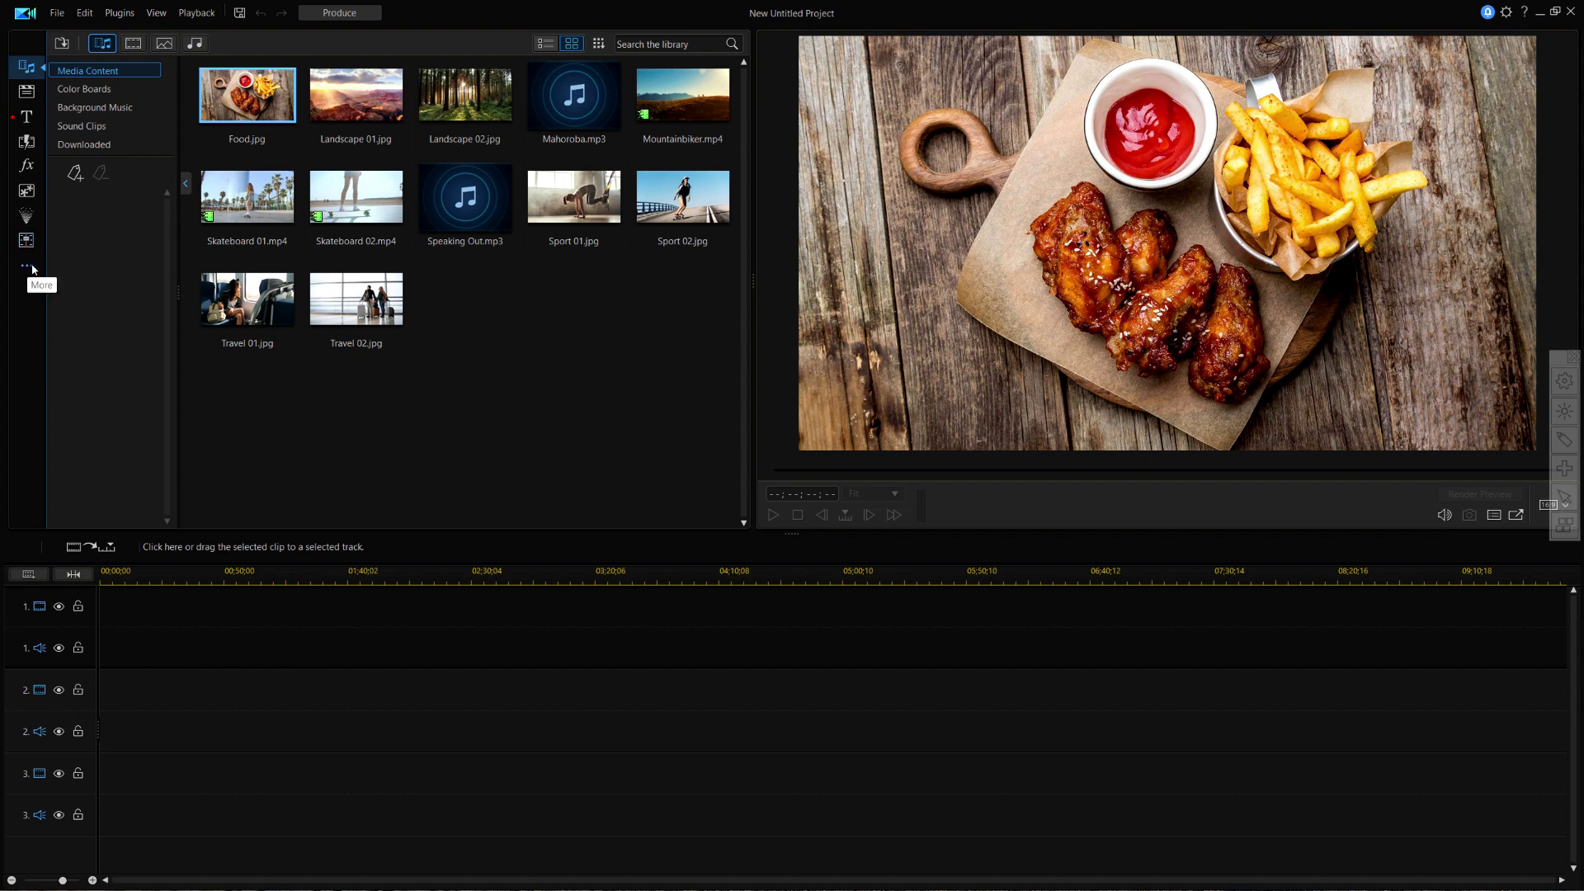
Check the More (...) menu for the extra editing rooms, then dismiss it.
left_click(33, 269)
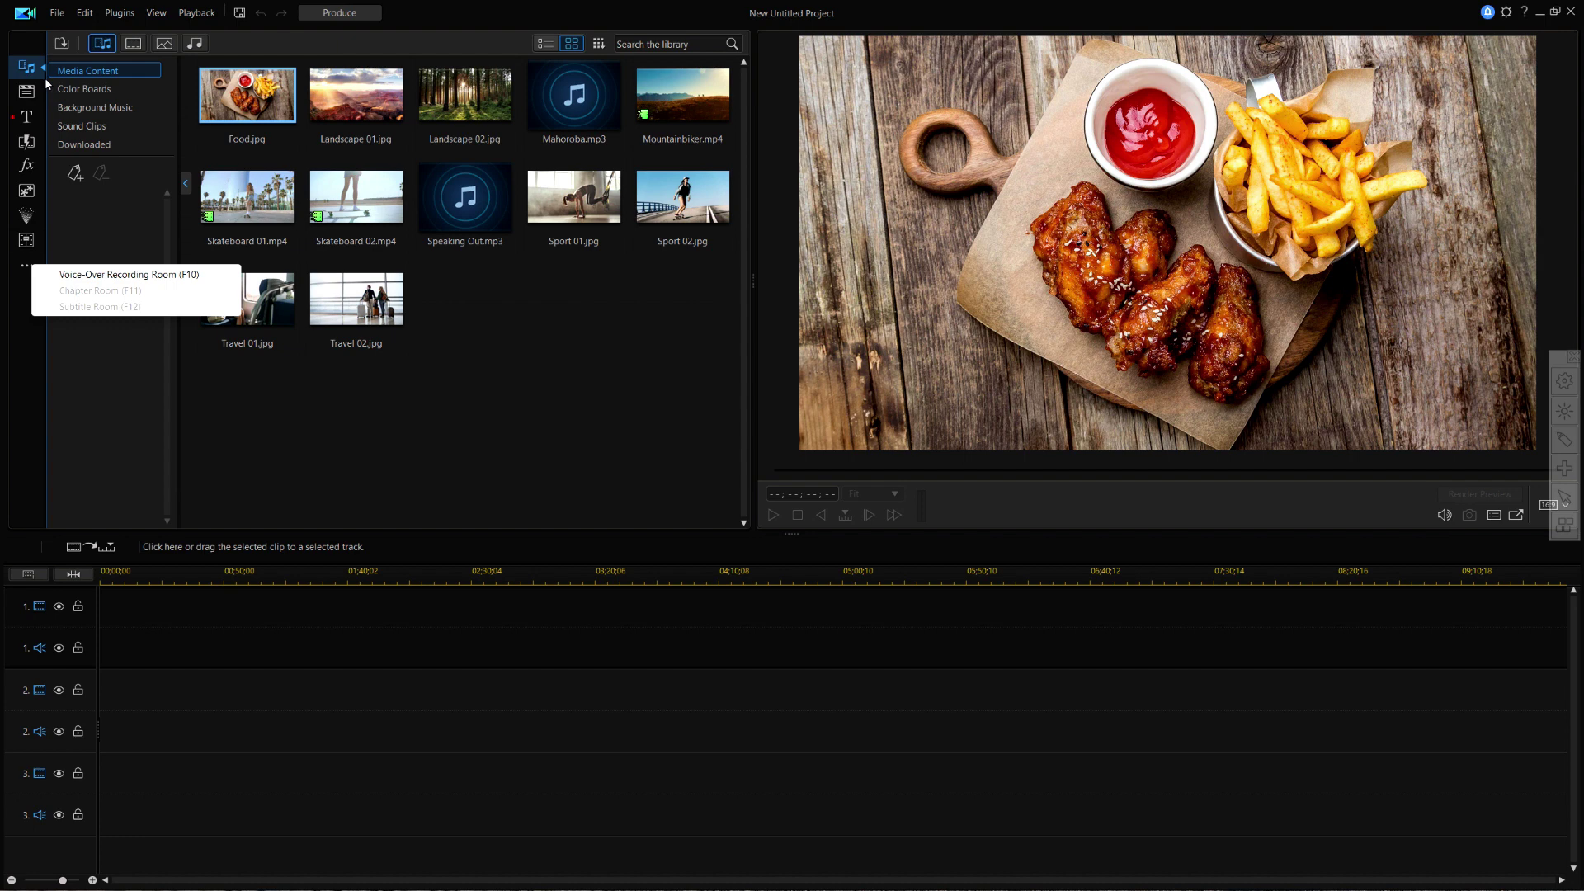
left_click(468, 309)
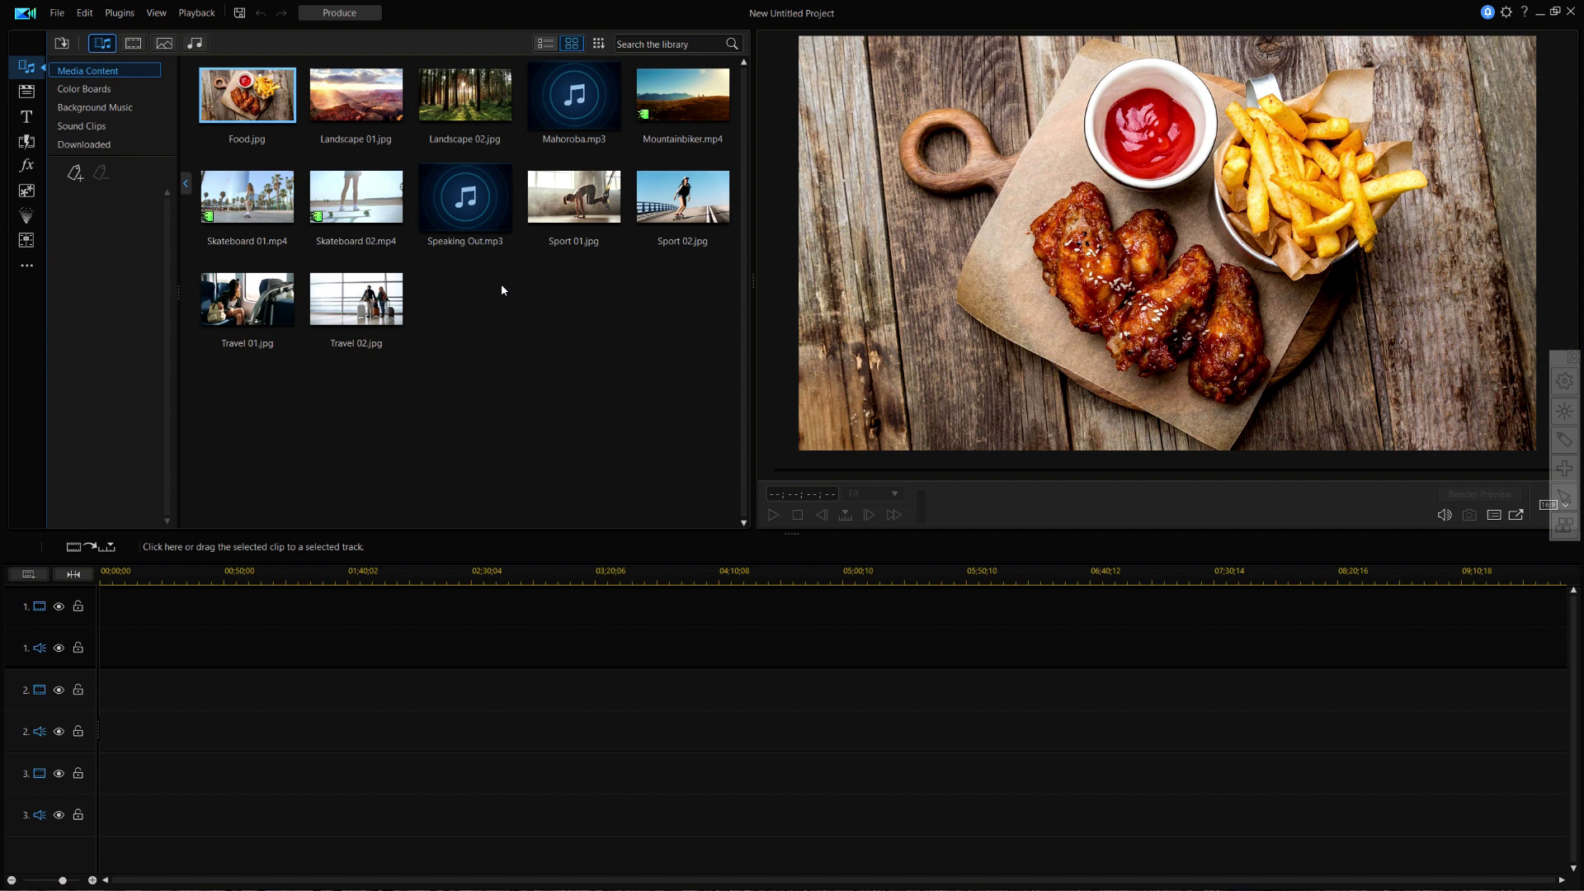
Apply Remove All Unused Content to empty the sample clips from the media library.
right_click(508, 307)
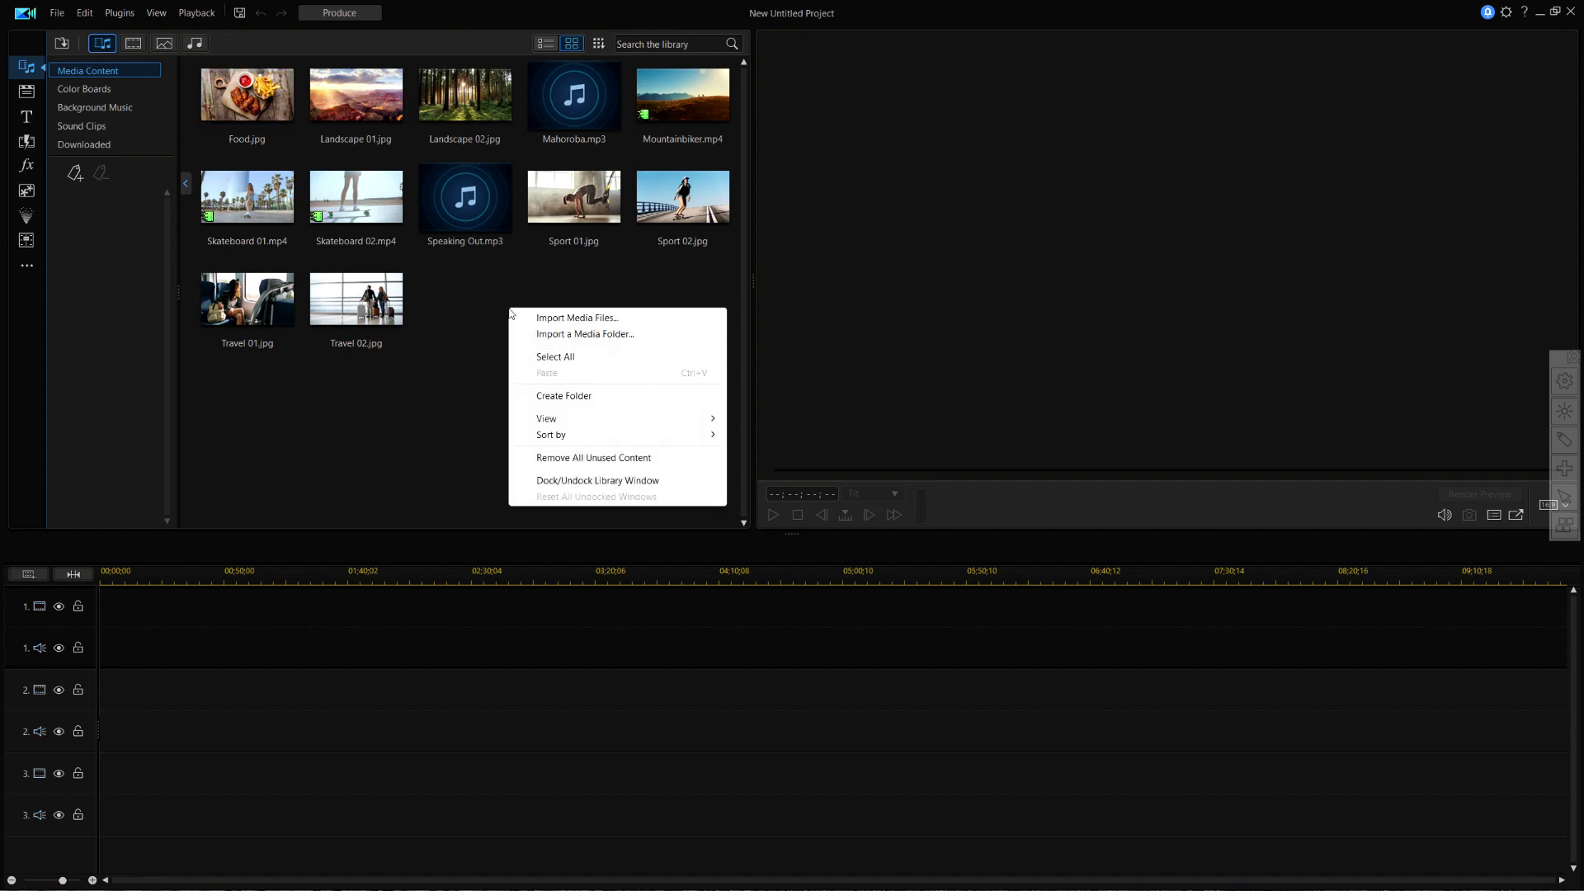
left_click(587, 458)
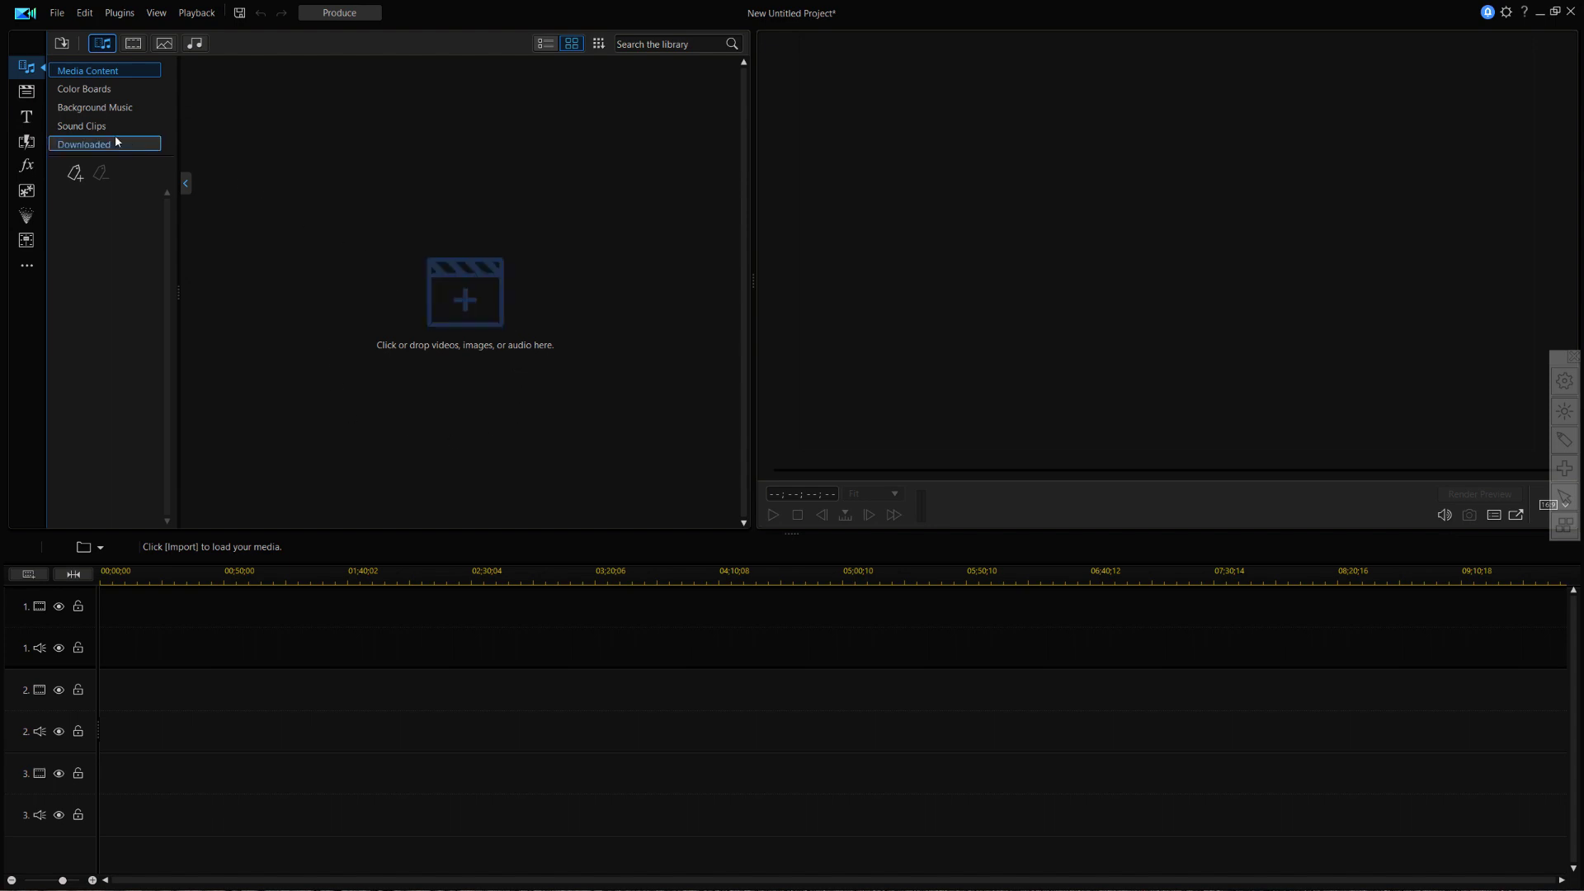
Use Import Media Files to bring in 00014.MTS, 00016.MTS and 00017.MTS.
left_click(25, 64)
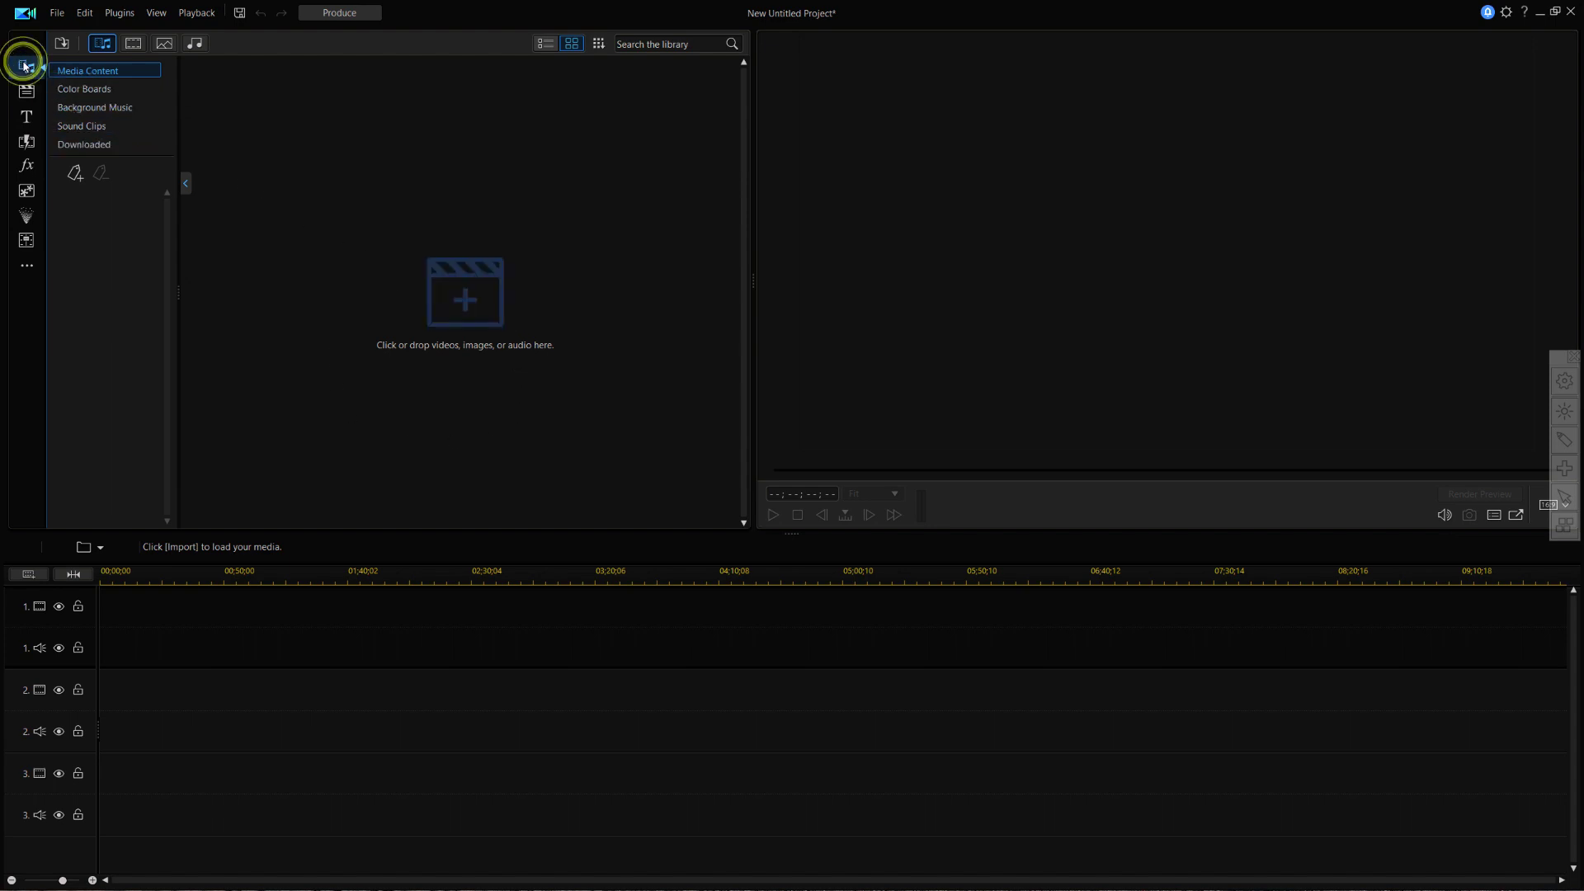
left_click(70, 73)
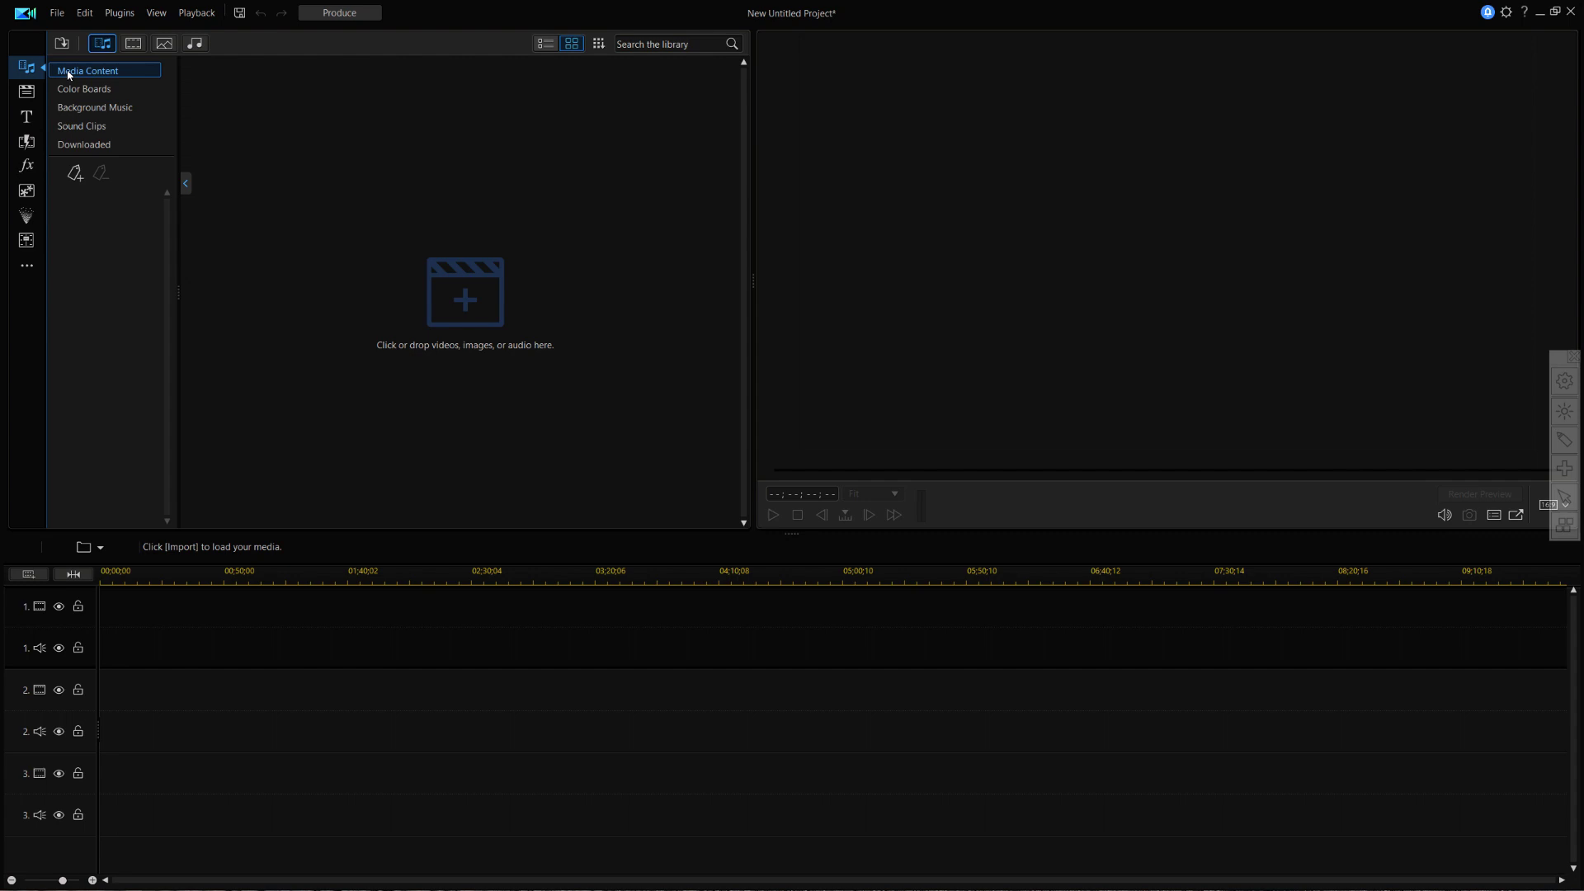
left_click(61, 43)
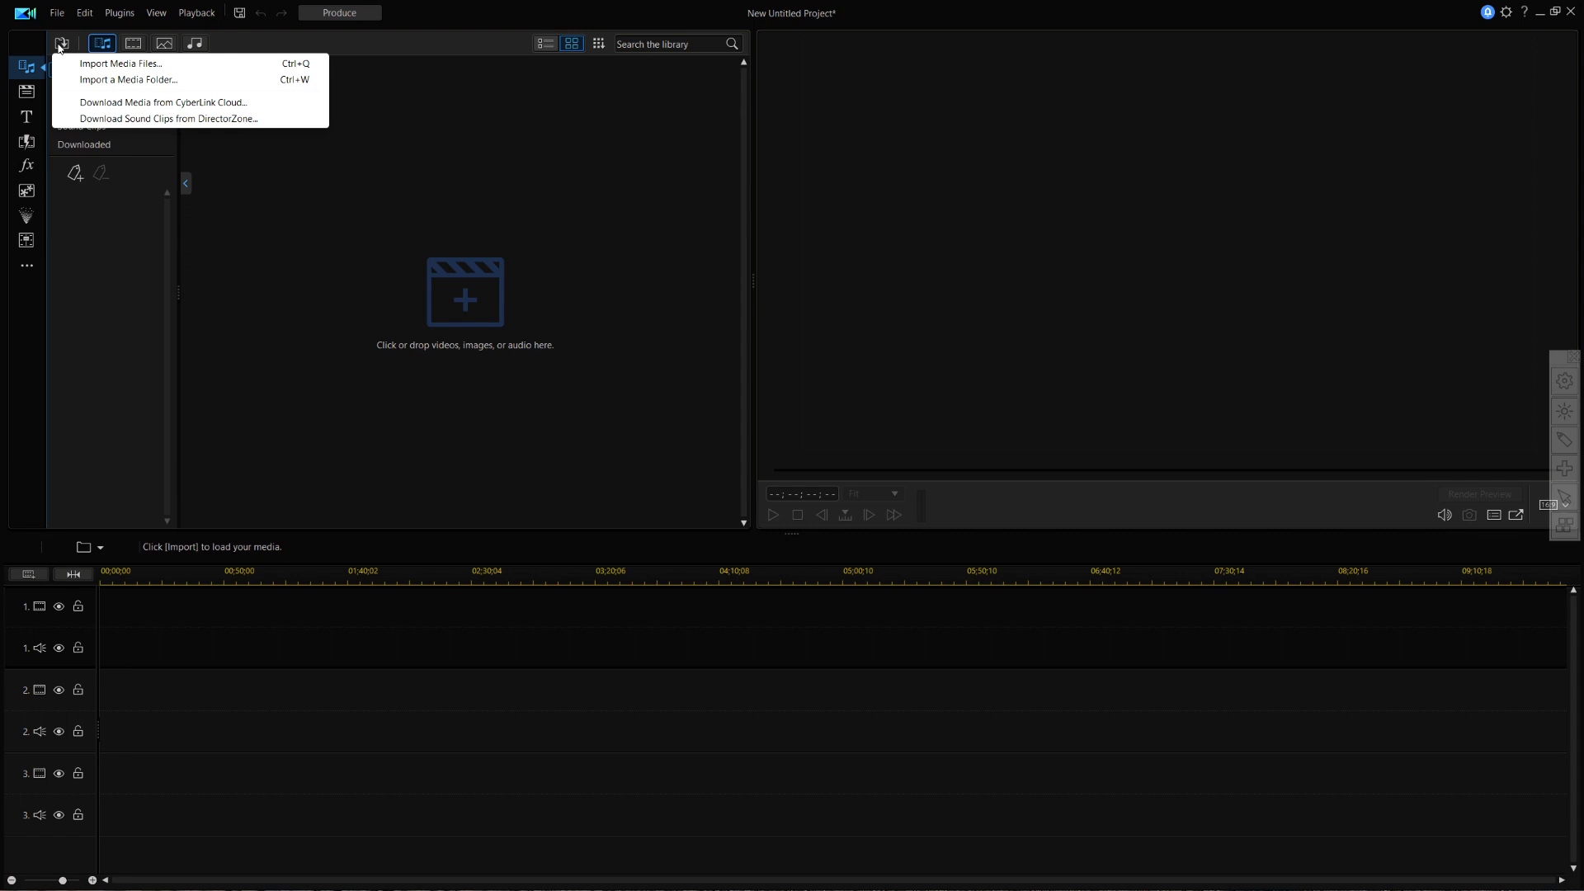
left_click(108, 70)
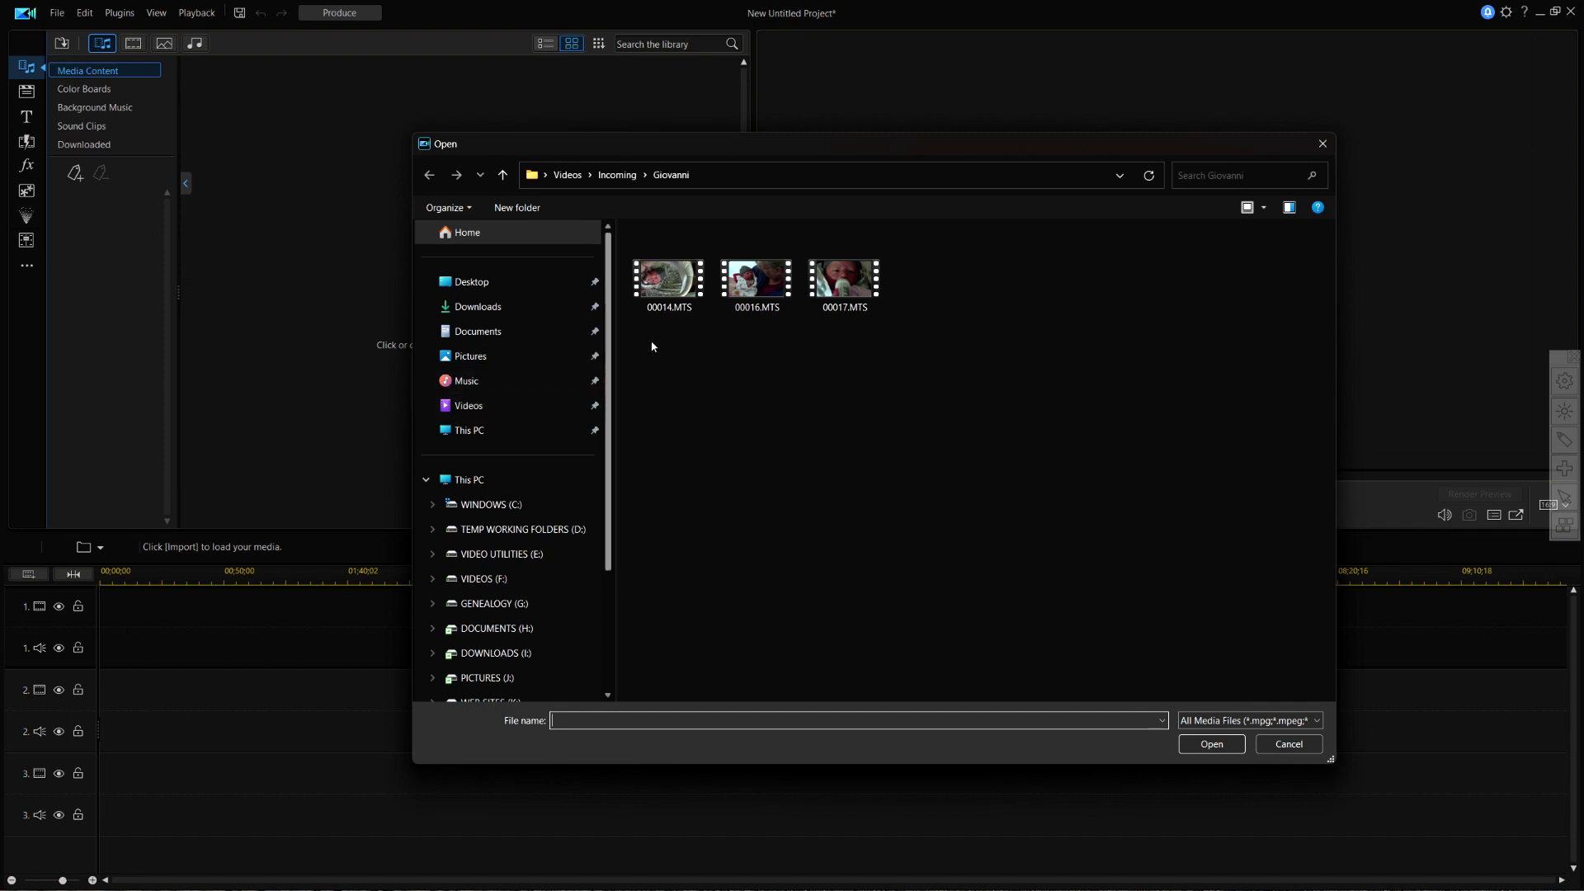
left_click(671, 303)
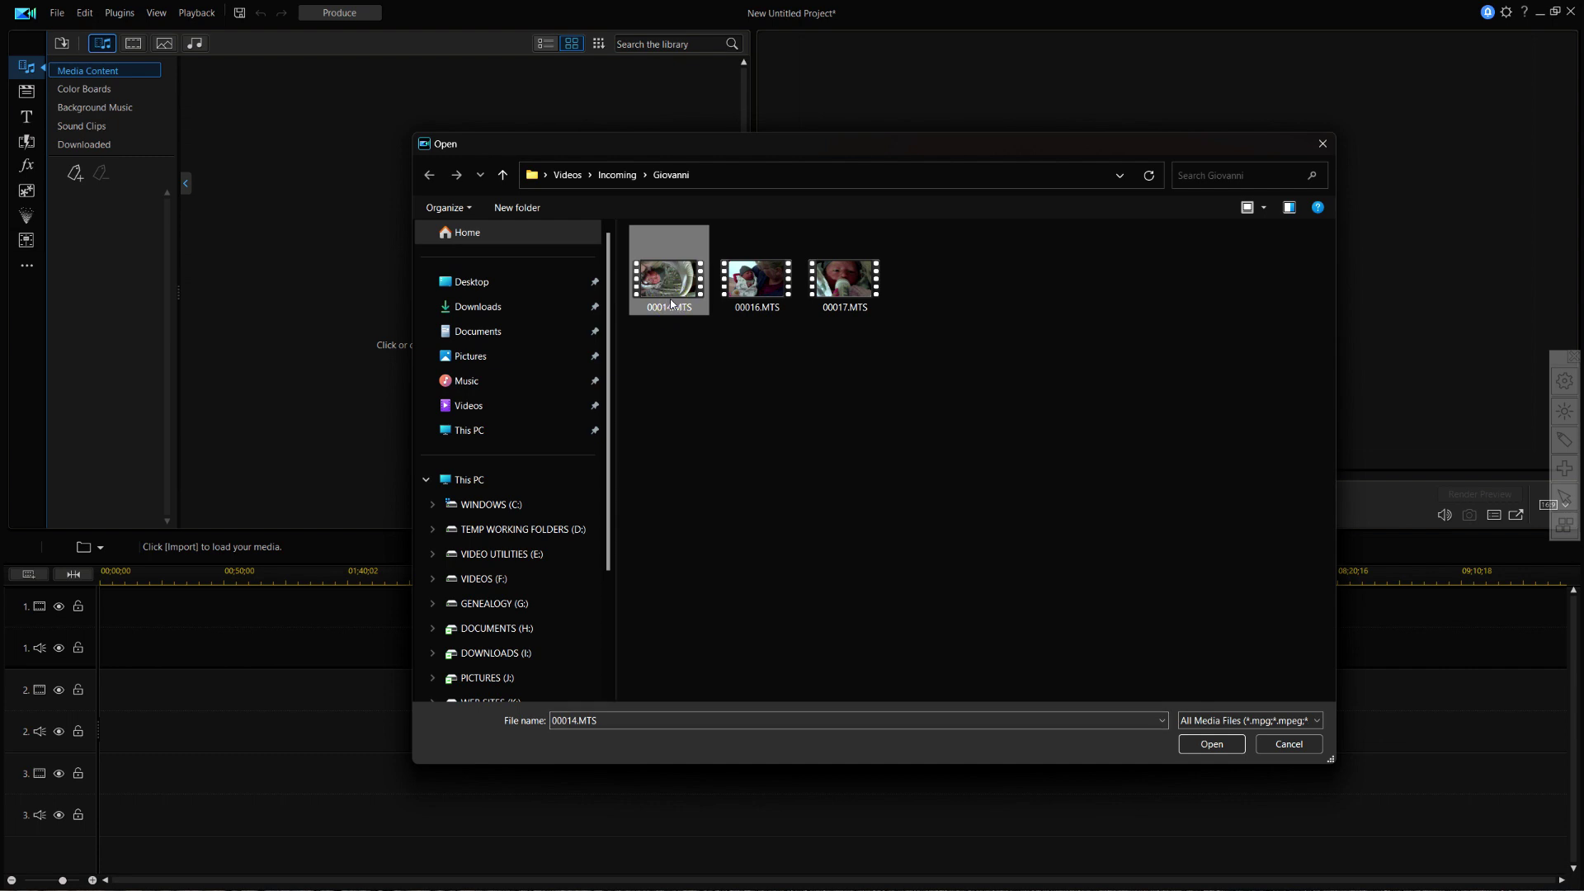
left_click(841, 283, "shift")
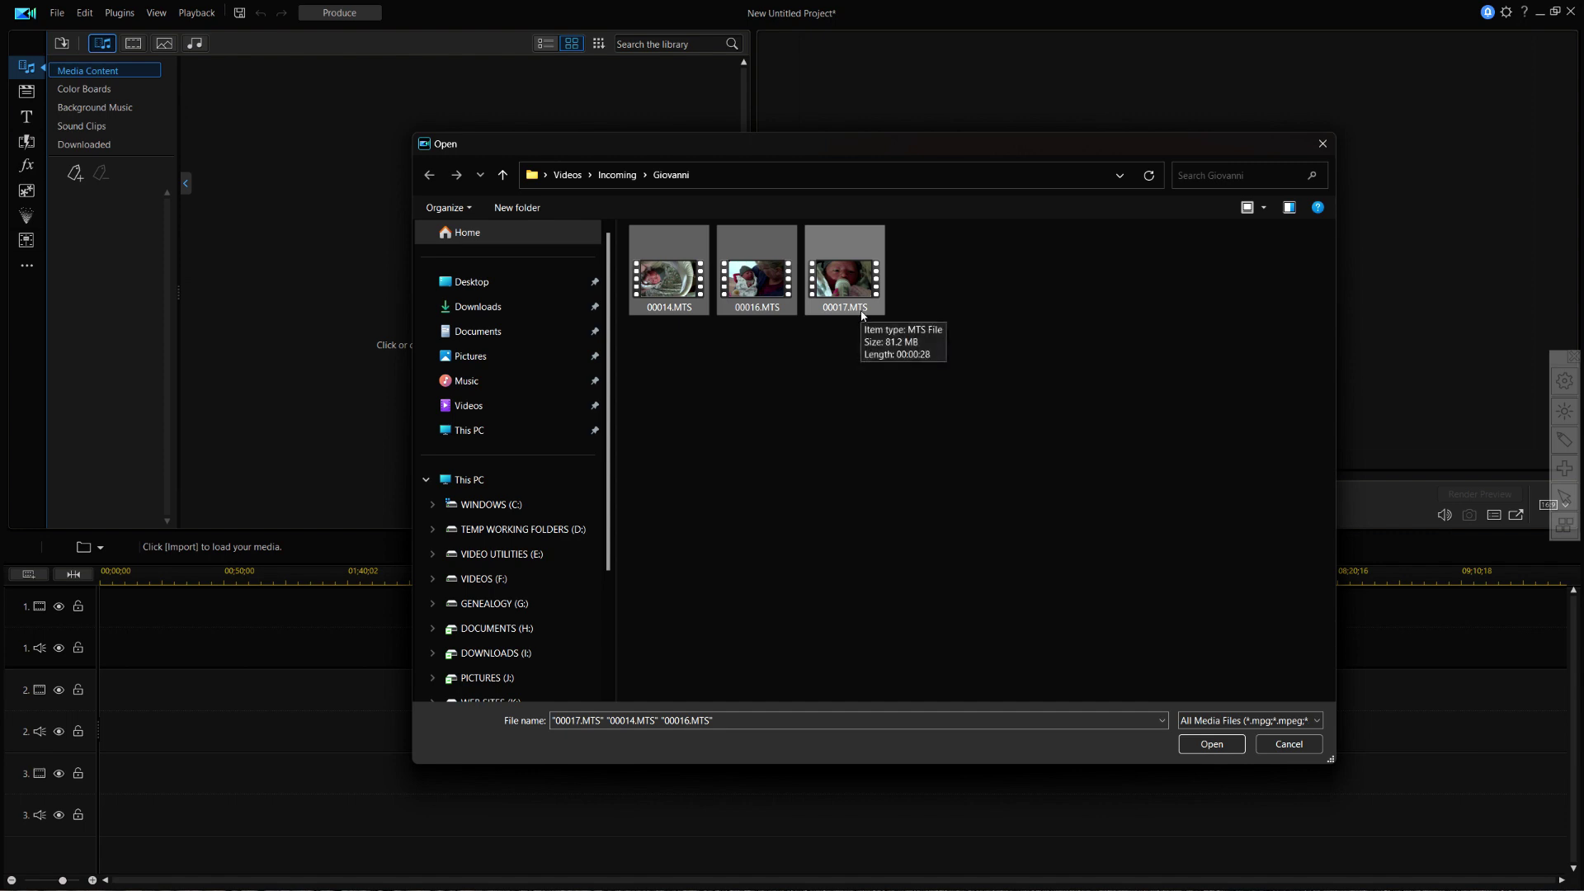
left_click(724, 721)
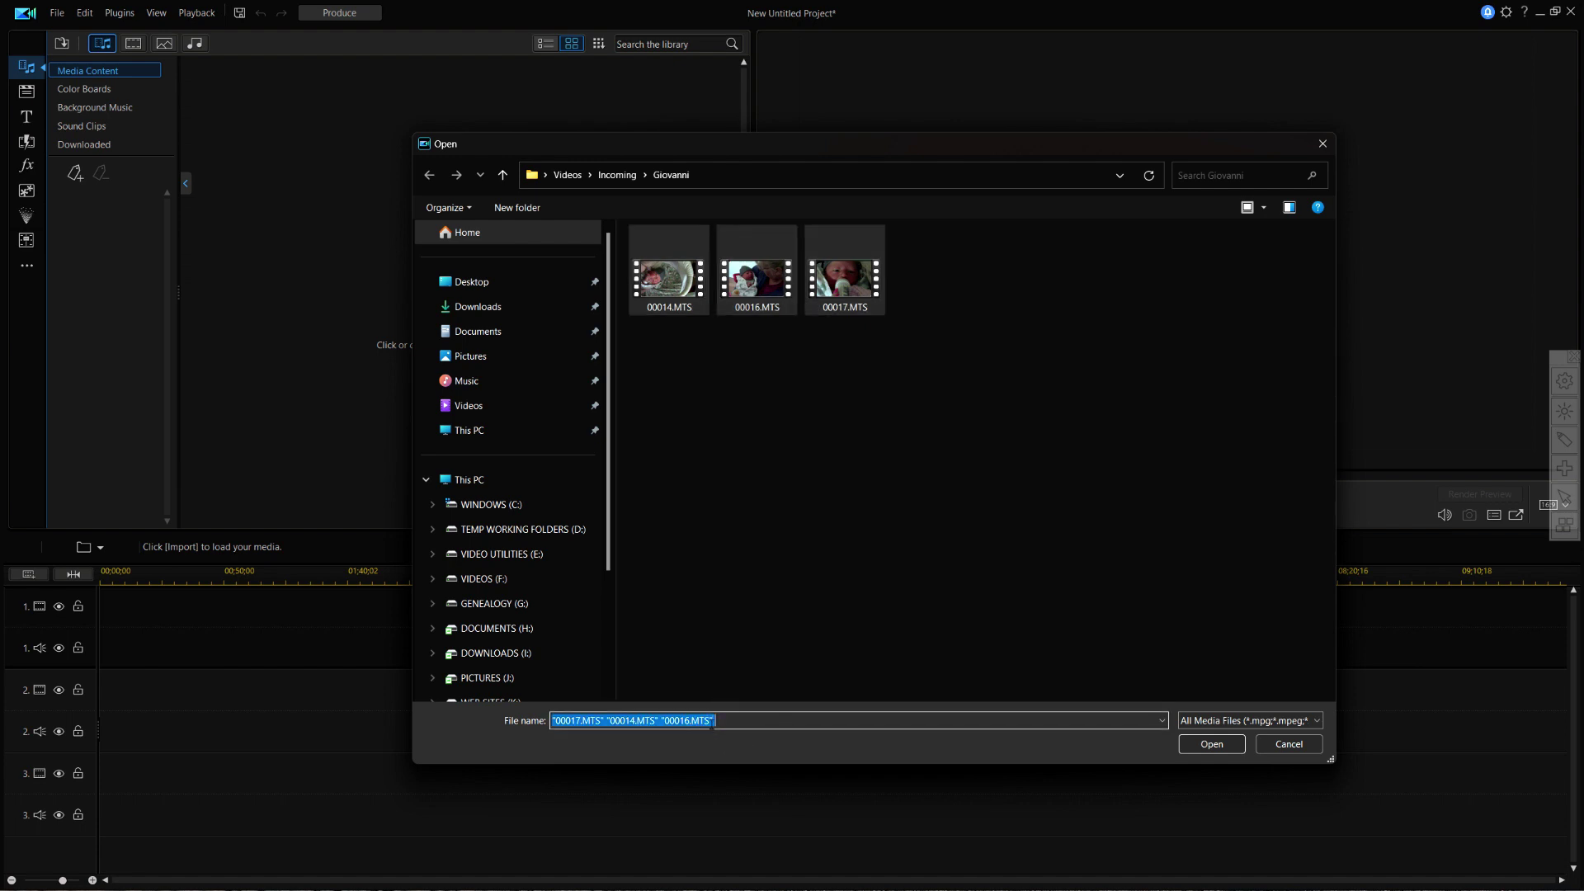
left_click(1211, 744)
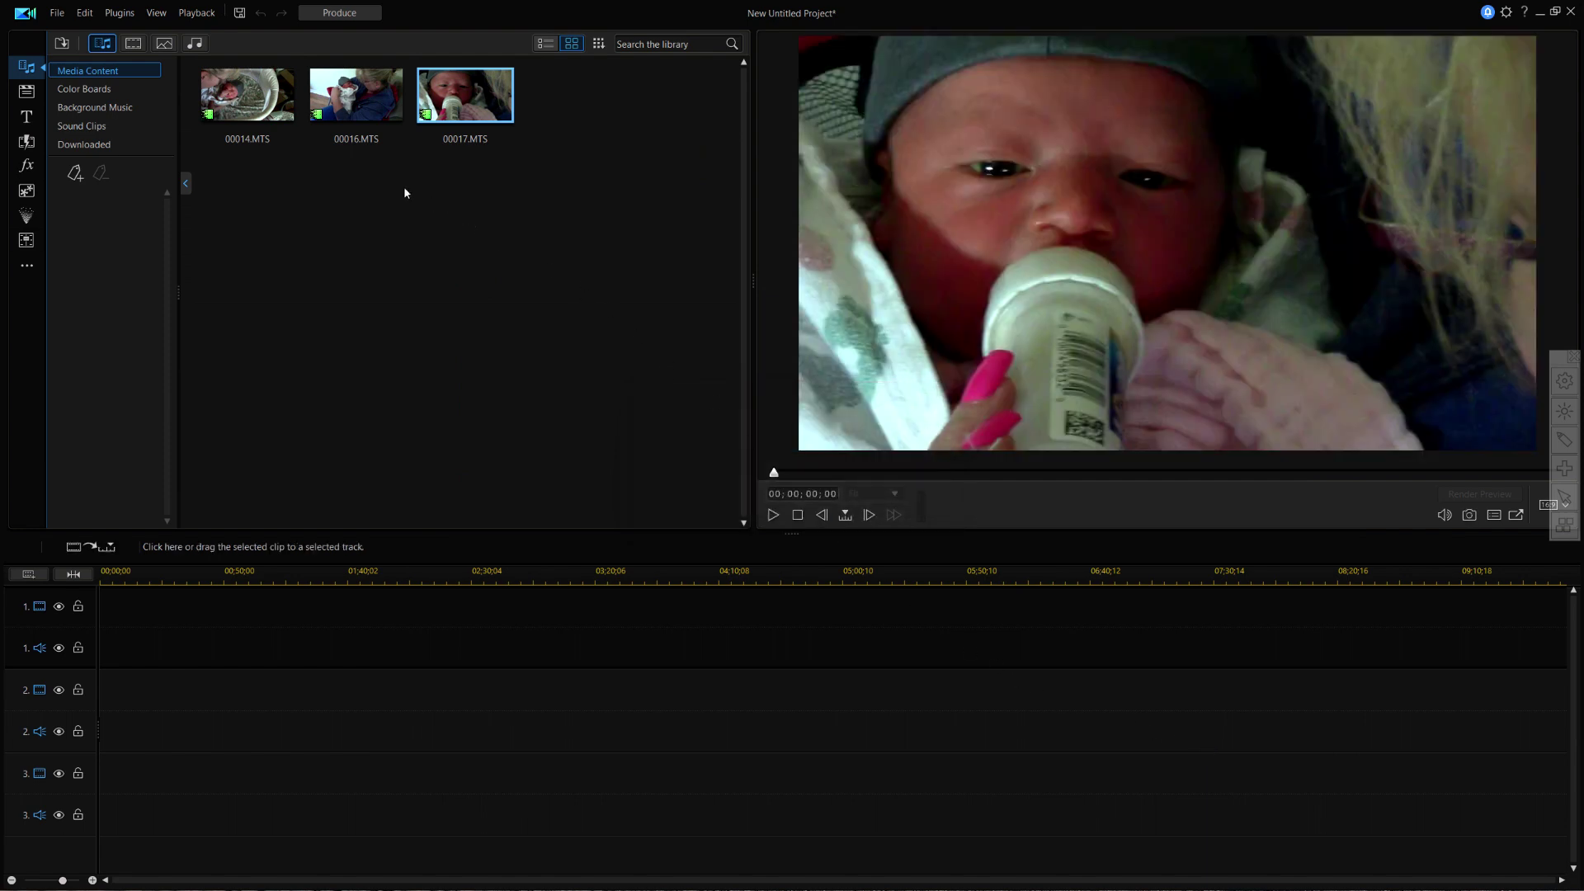
Review the file properties of 00014.MTS, then drag it to the start of video track 1.
left_click(351, 92)
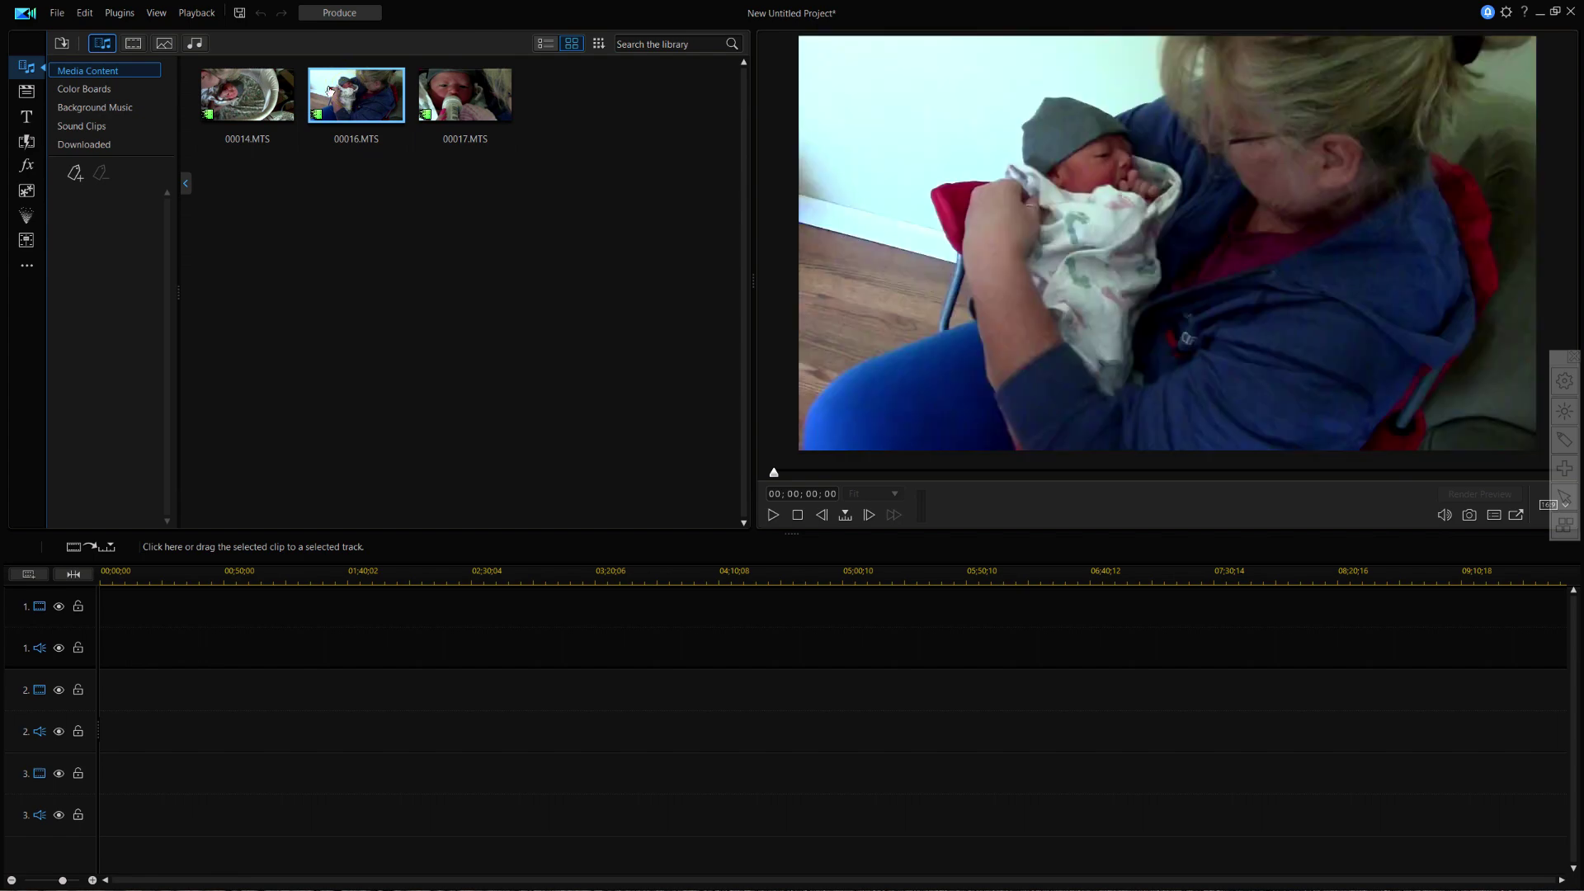
left_click(257, 112)
right_click(257, 112)
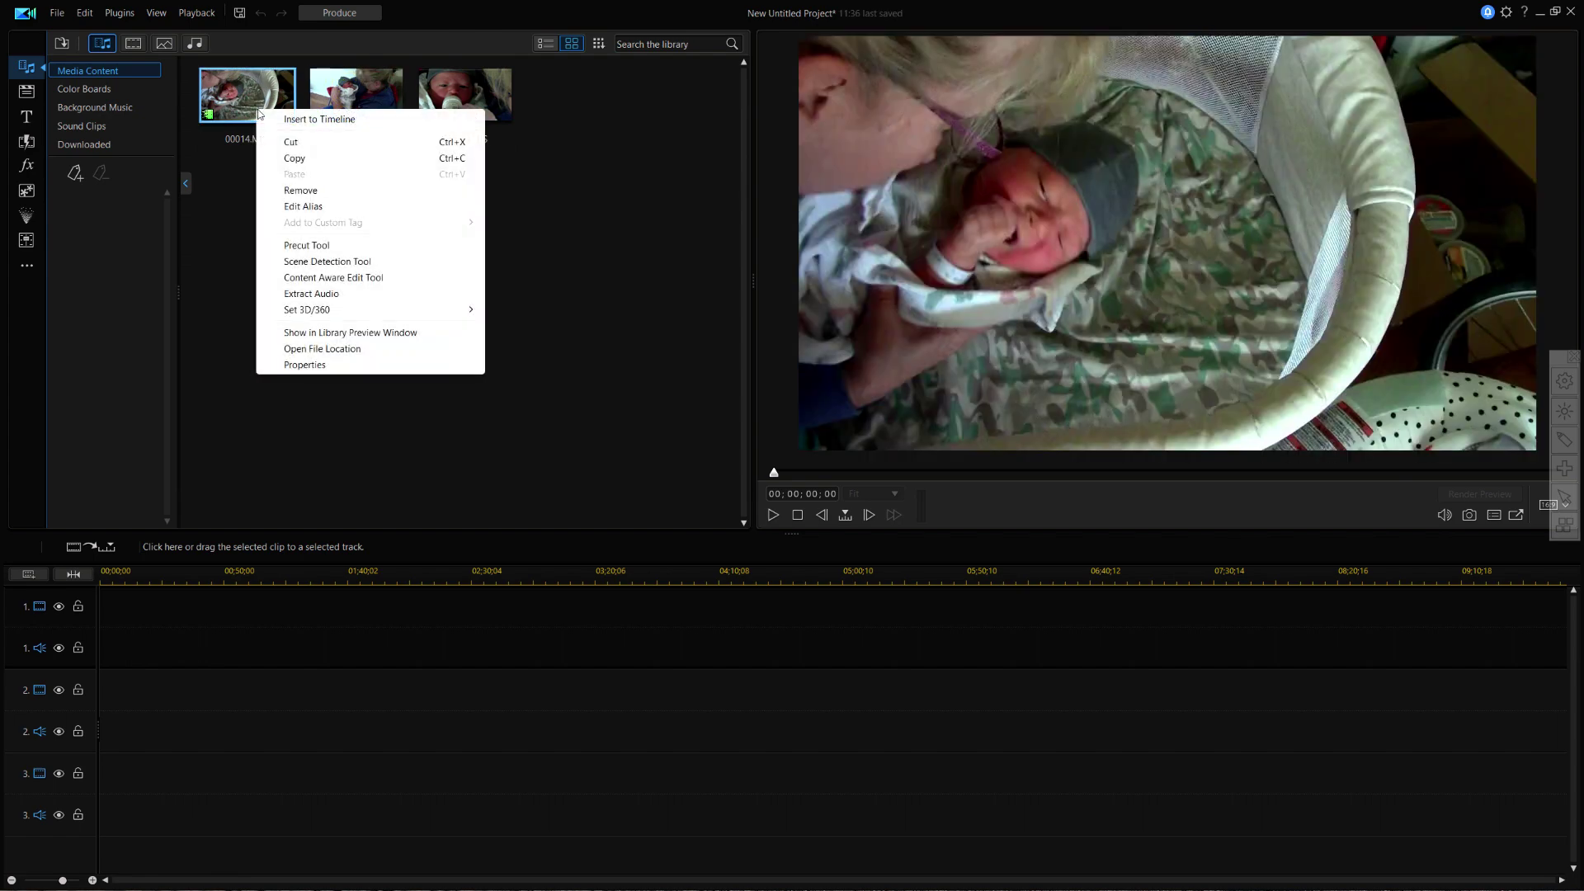
left_click(306, 367)
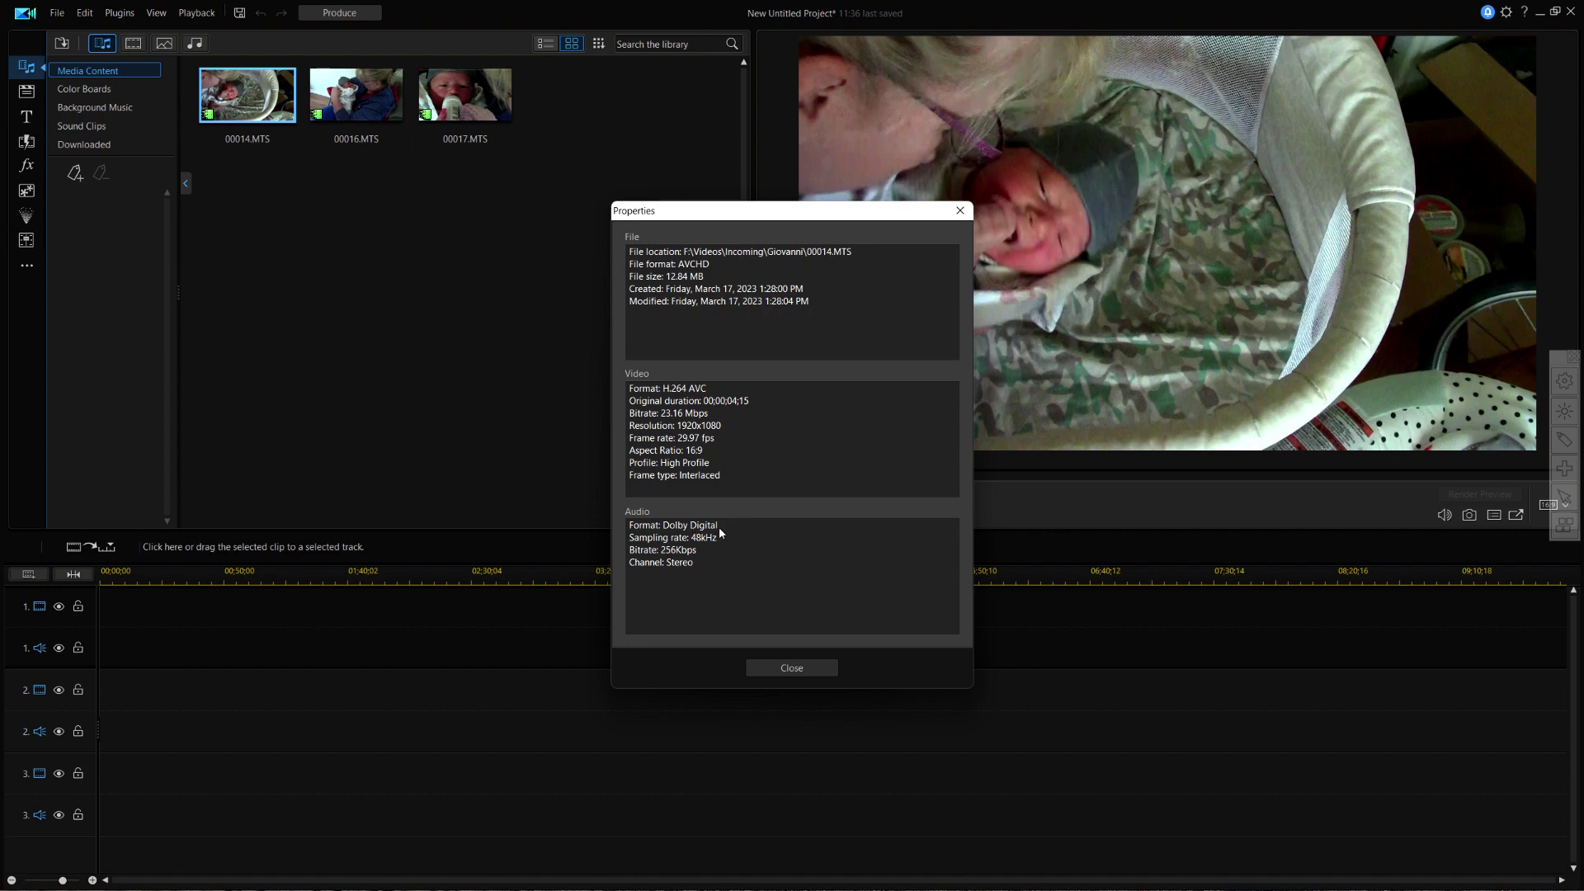
left_click(815, 673)
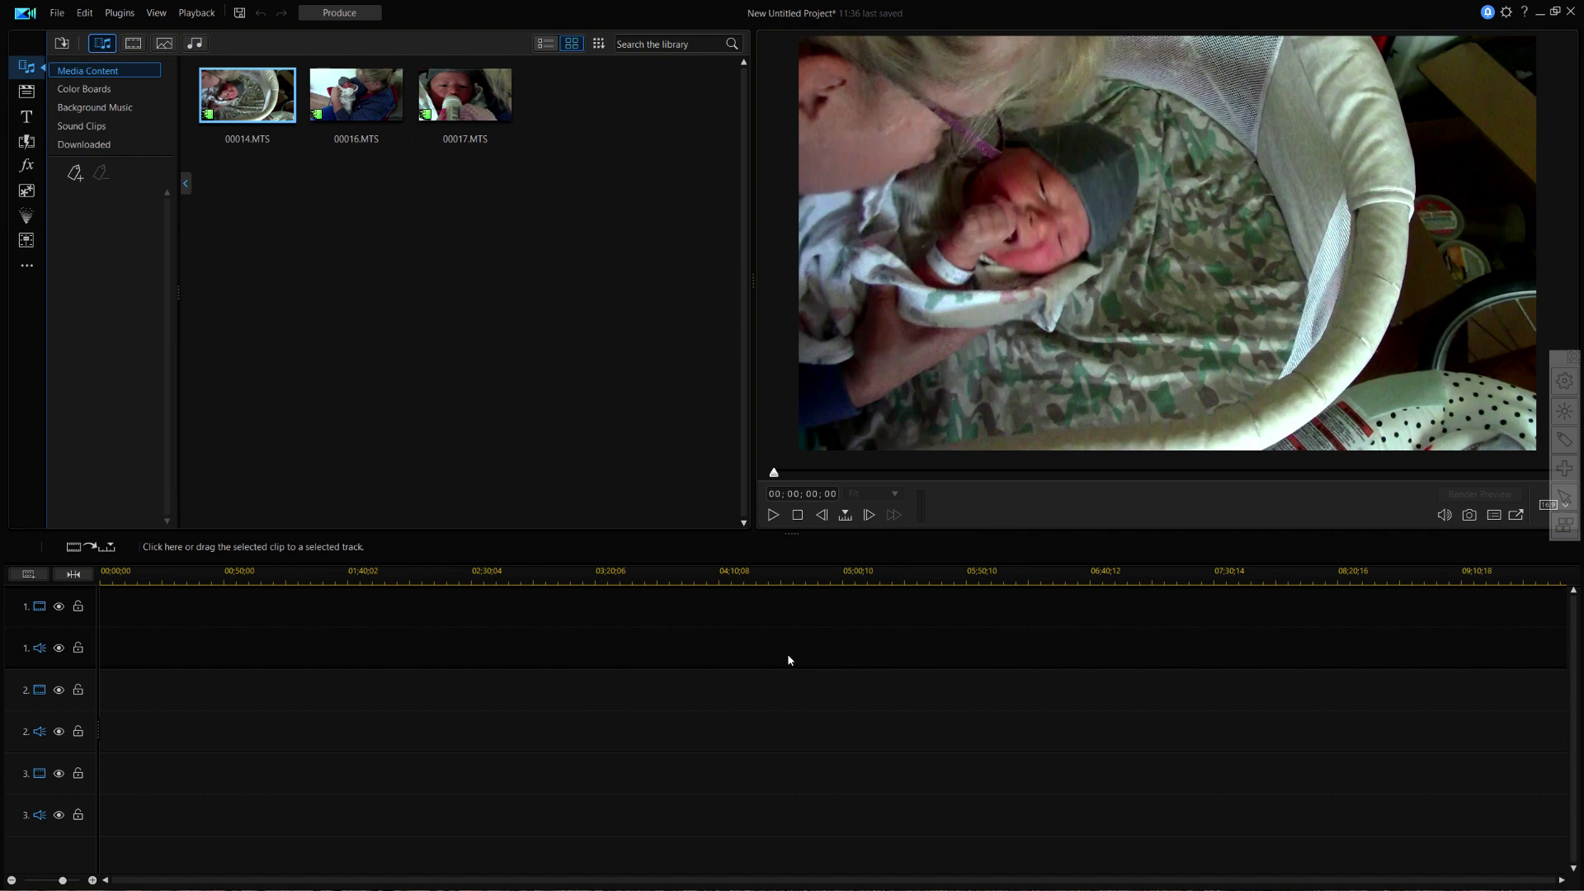
left_click(257, 99)
left_click_drag(257, 99, 91, 611)
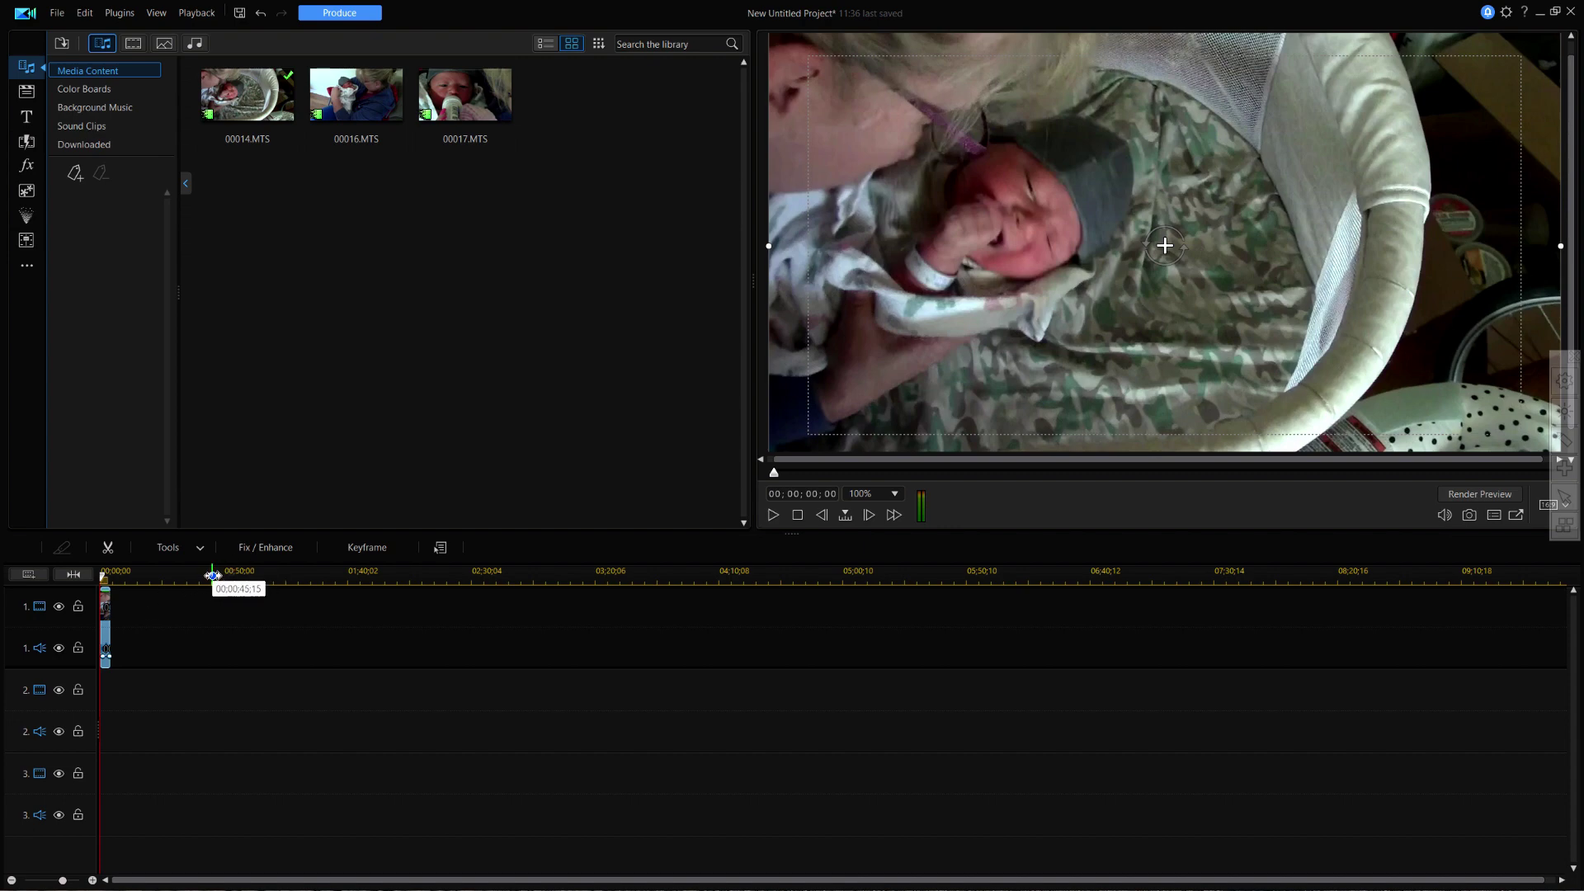
Zoom the timeline in on the 00014 clip, play it from the start, then stop.
left_click_drag(212, 574, 854, 582)
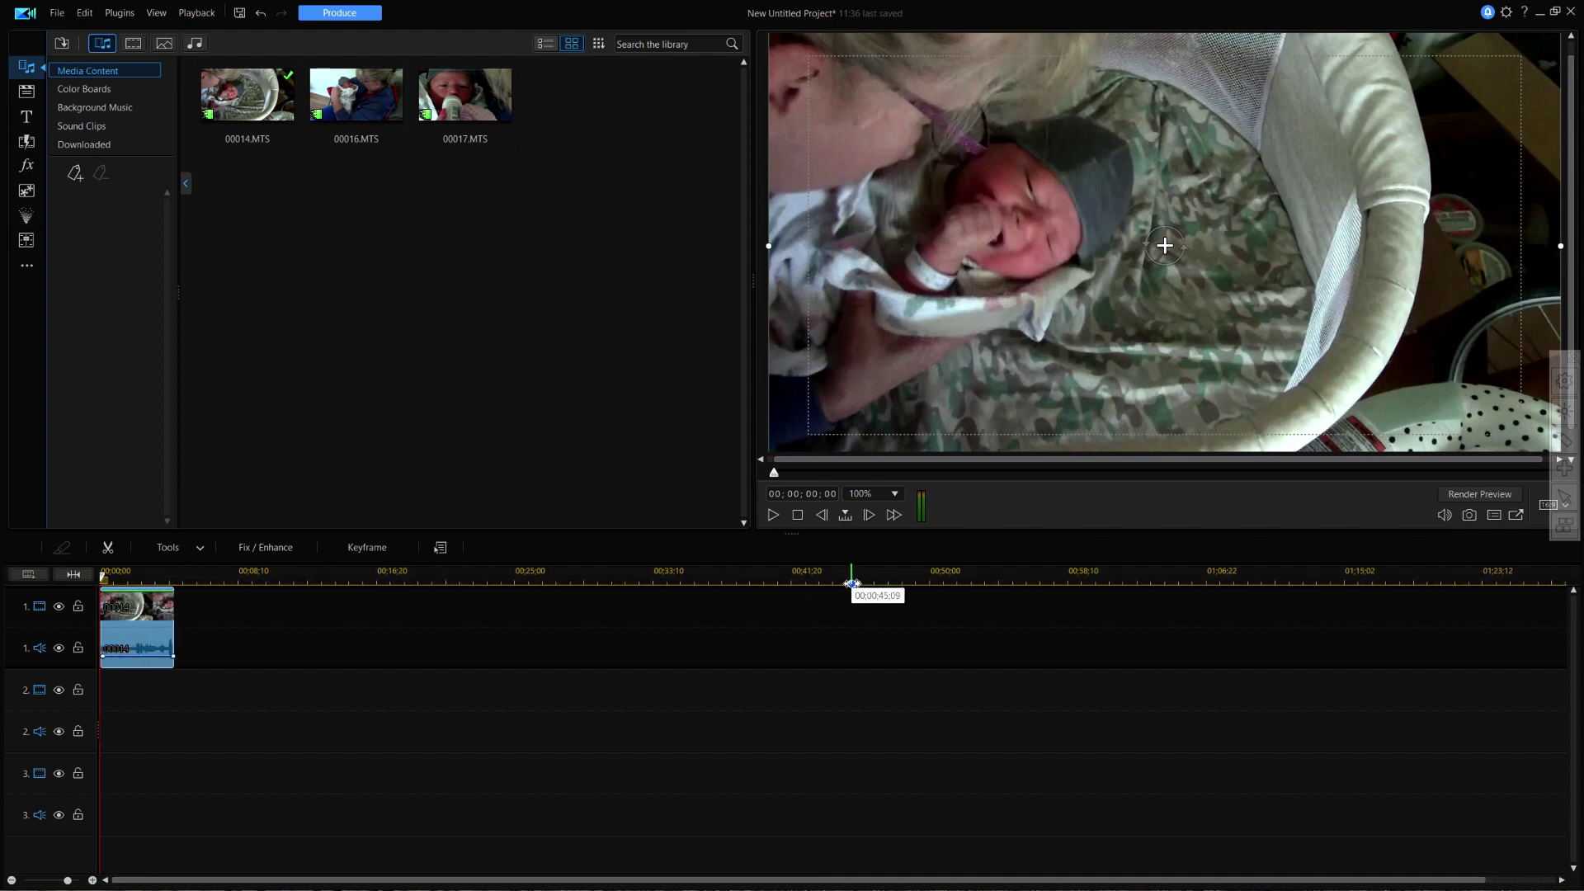
left_click(772, 515)
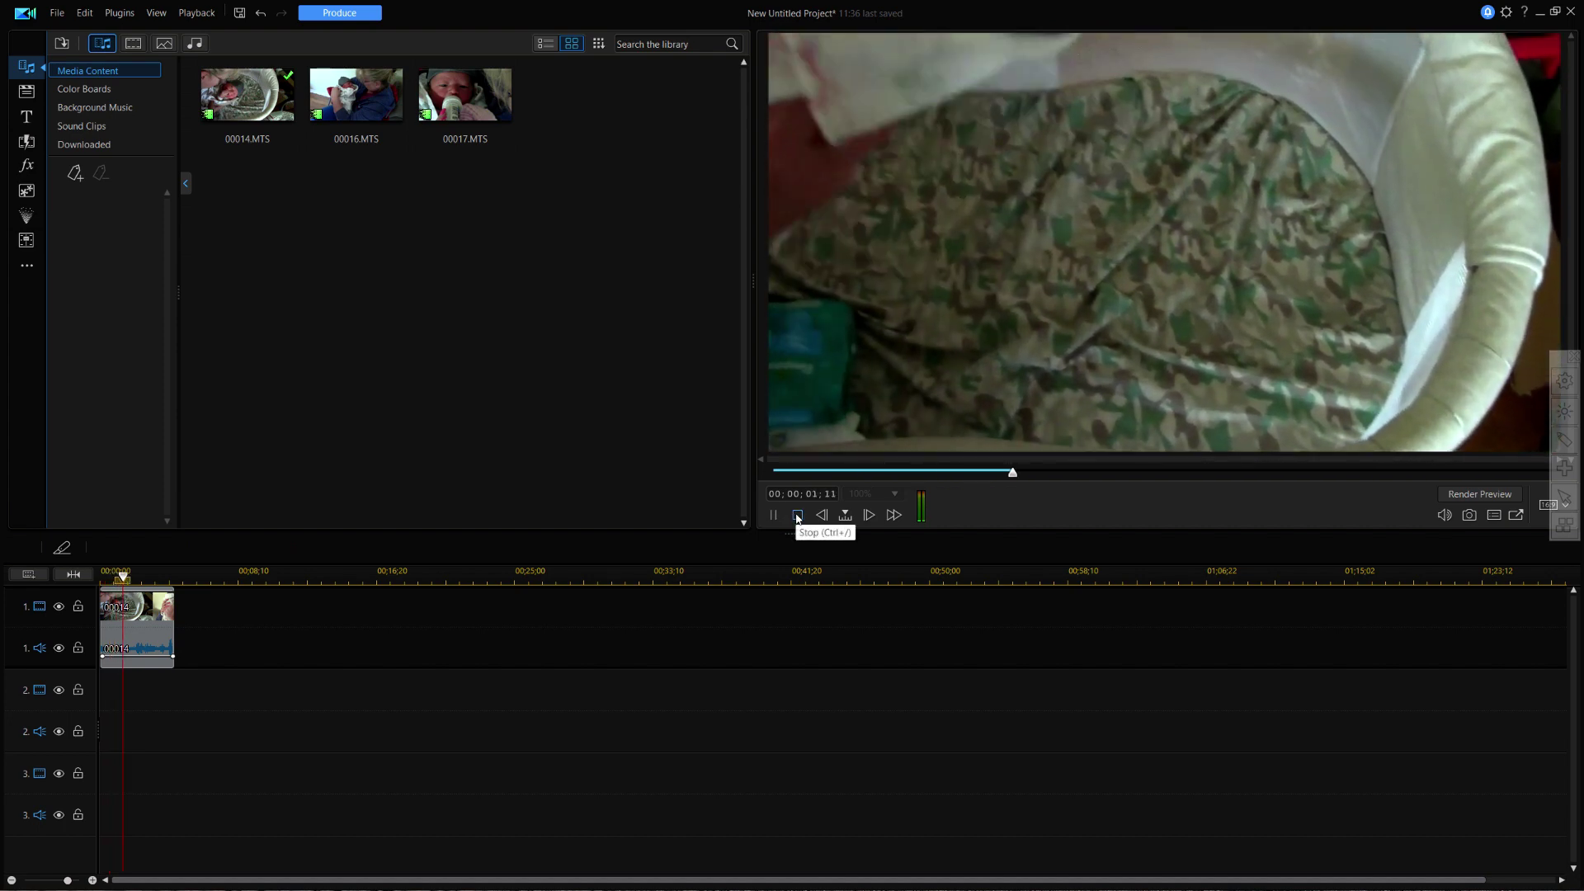
left_click(796, 516)
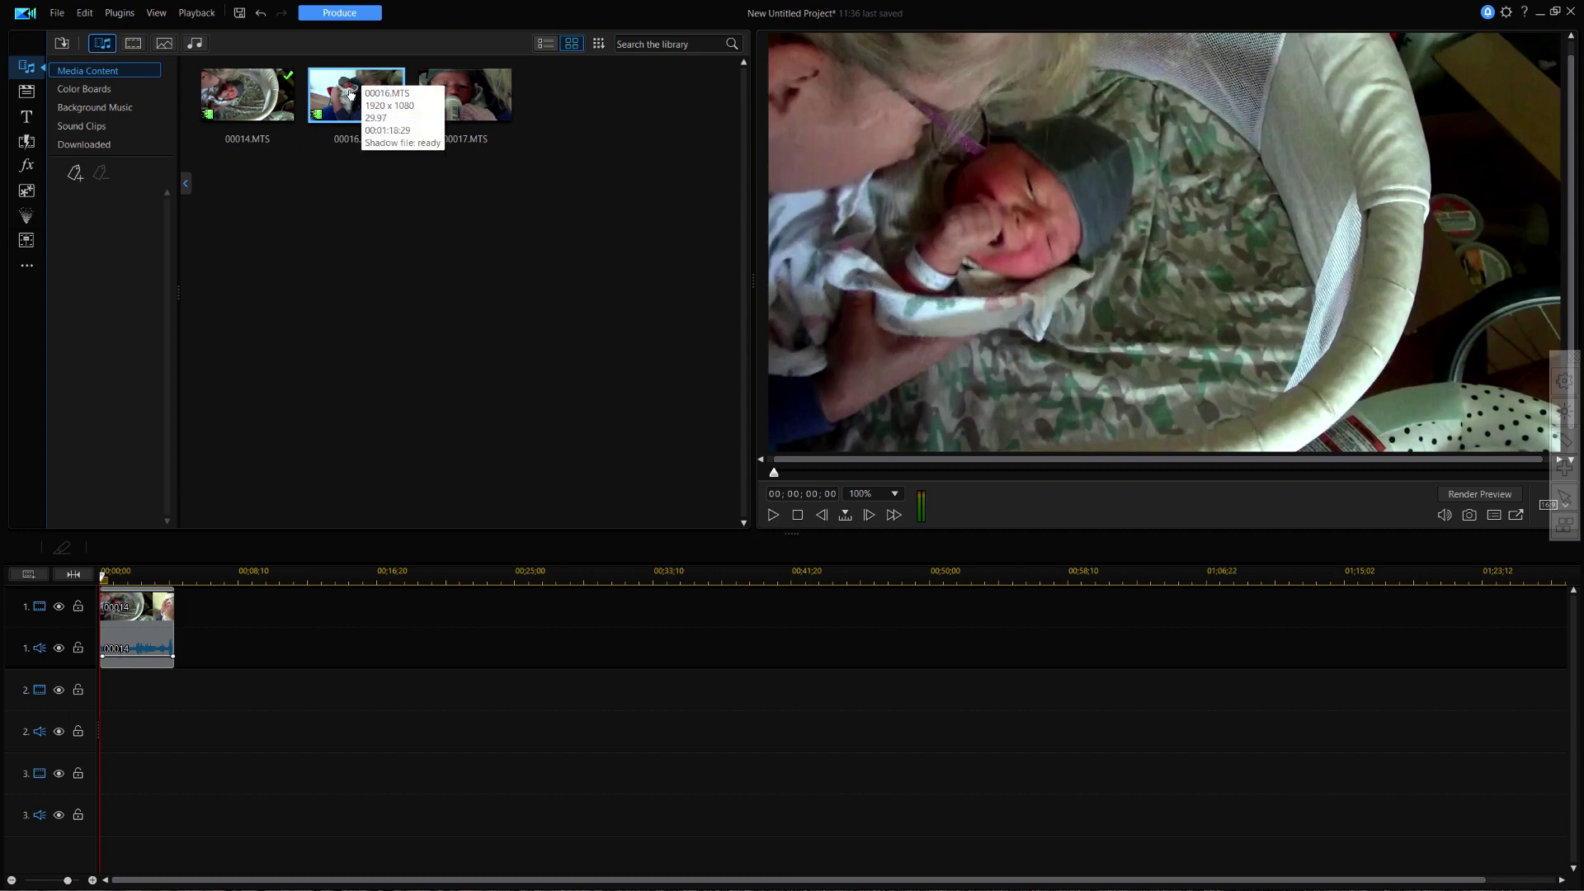
Drop 00016.MTS on track 1 after 00014 and move the playhead to about 12 seconds.
left_click_drag(349, 93, 173, 657)
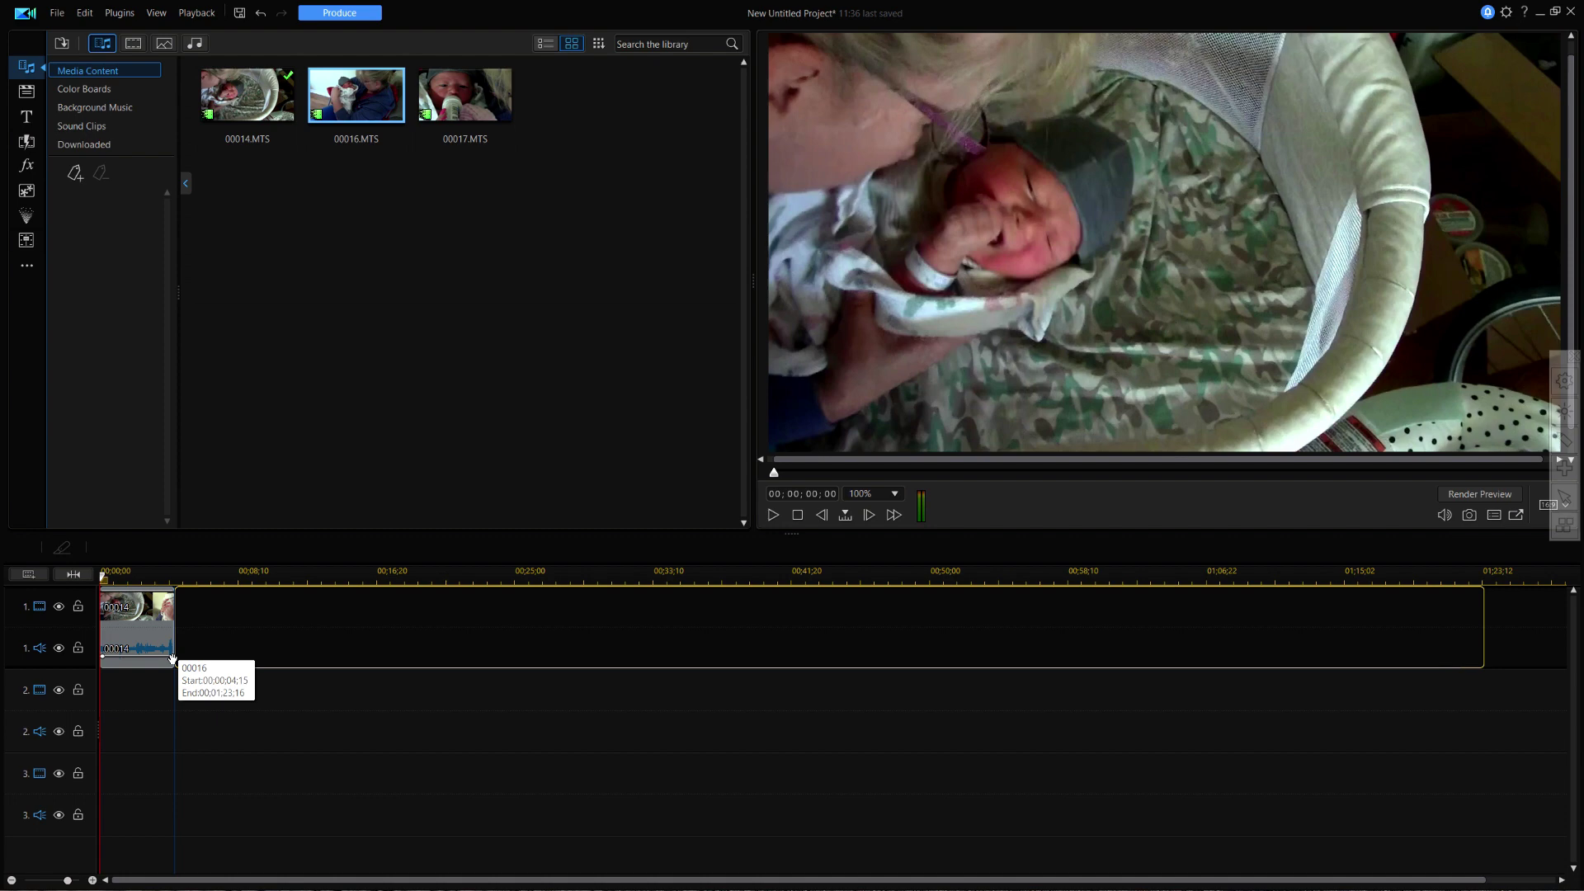
left_click_drag(173, 657, 174, 657)
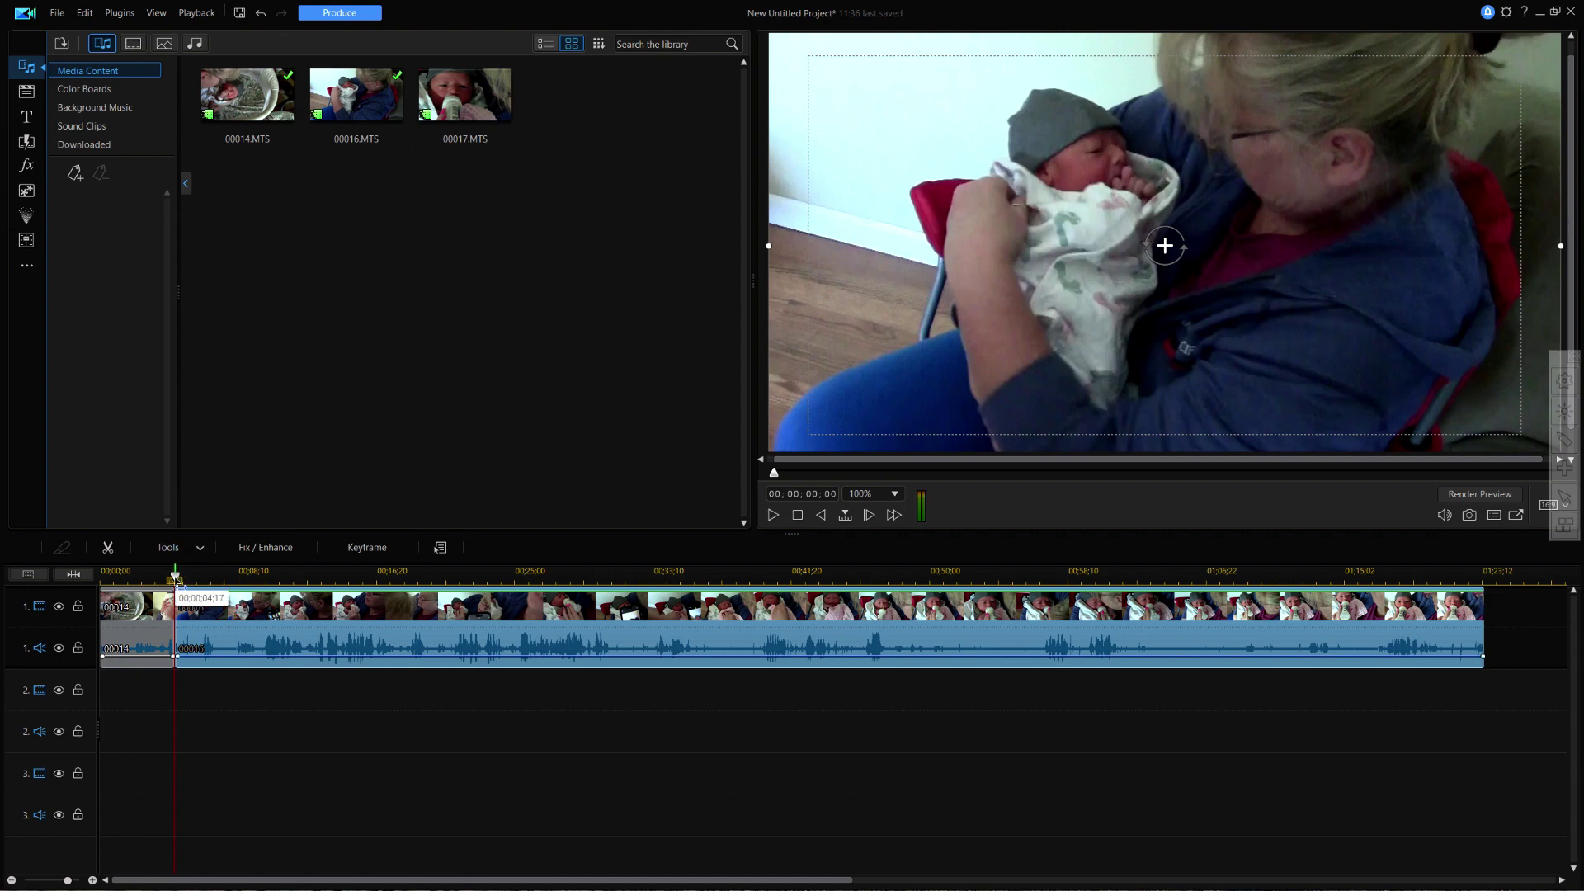
left_click_drag(176, 577, 371, 603)
left_click(373, 602)
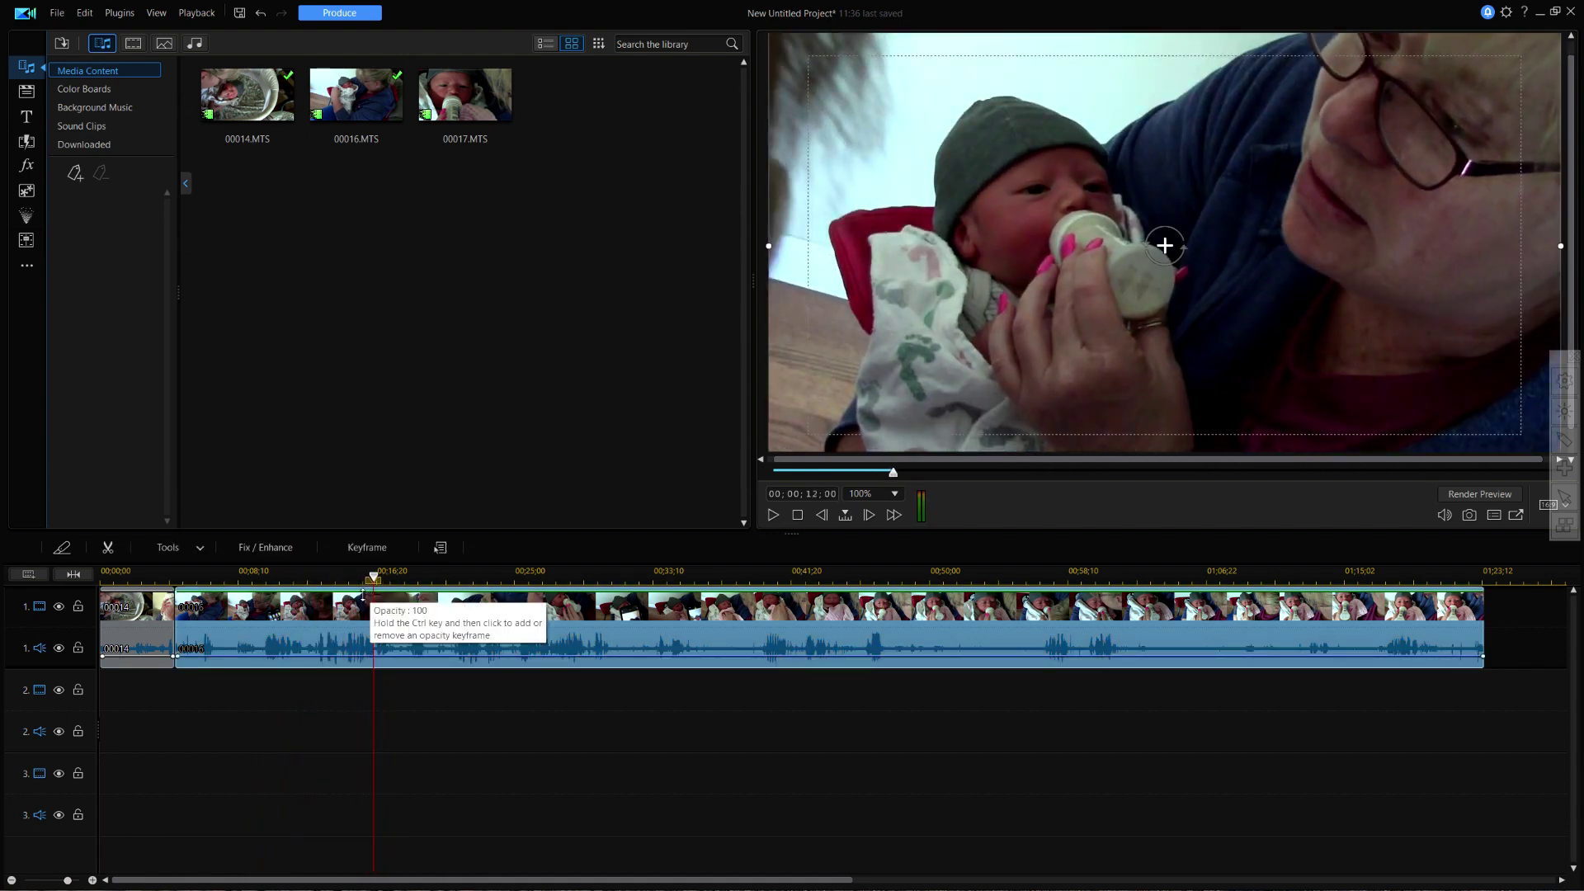
key("Home")
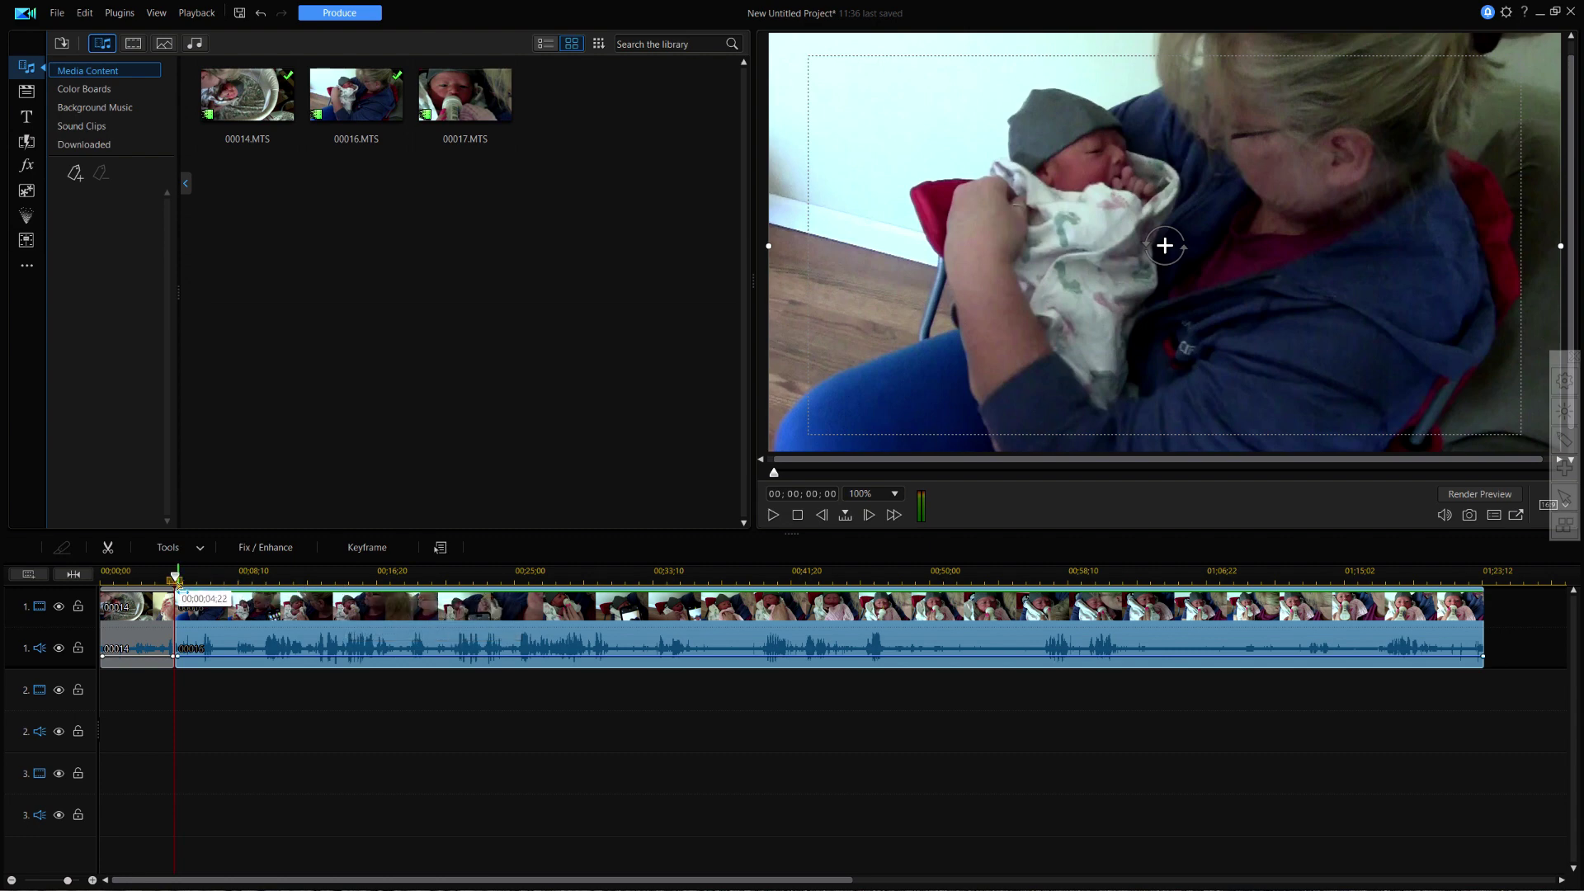
left_click_drag(174, 579, 456, 610)
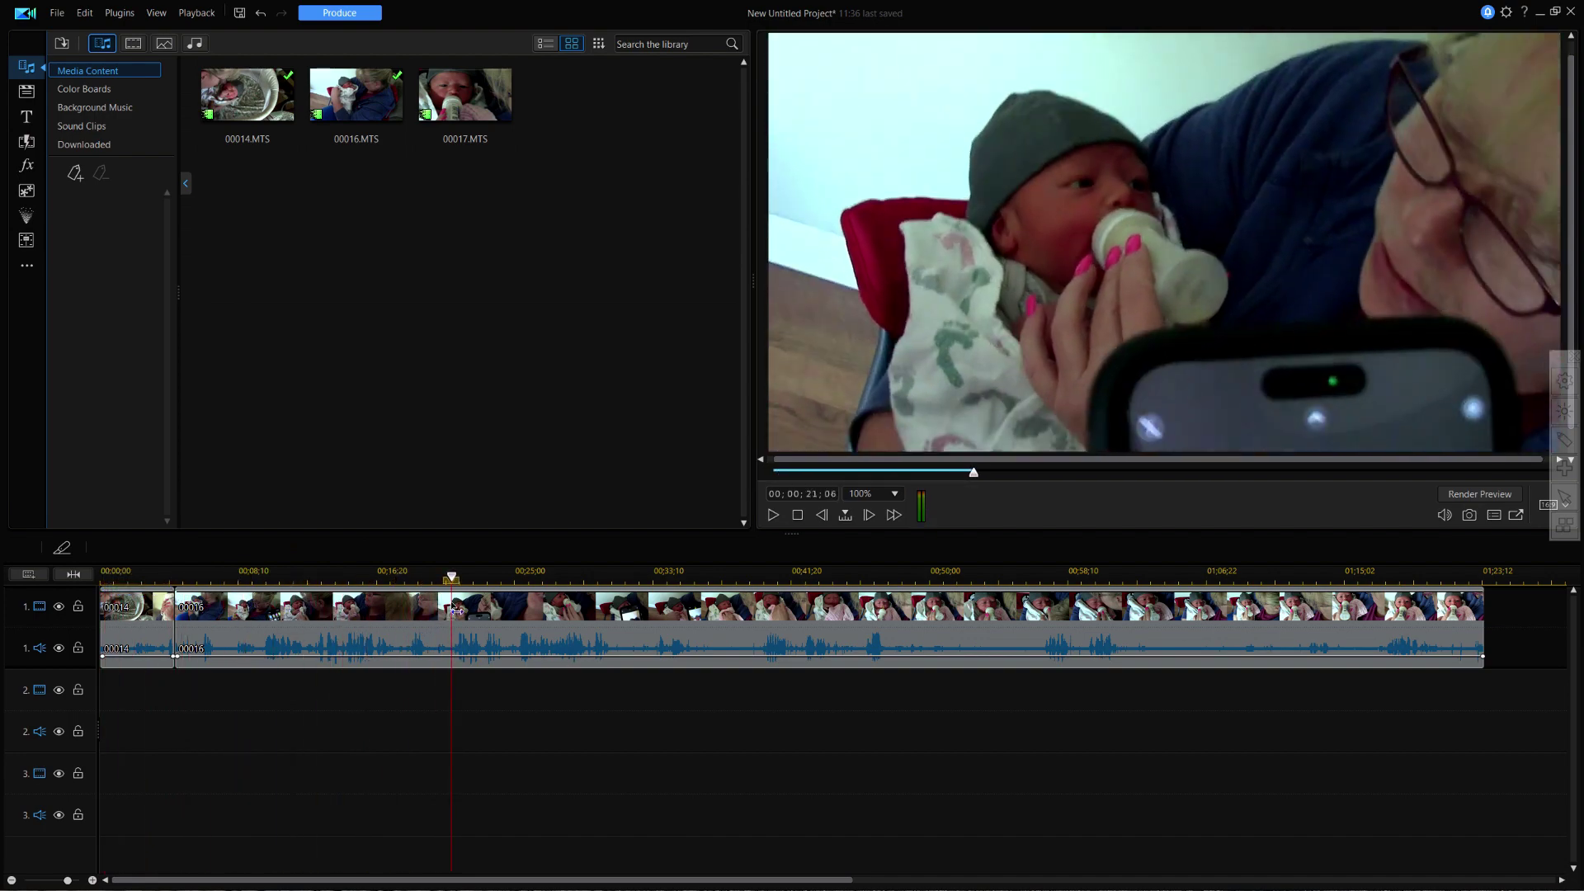
left_click(456, 610)
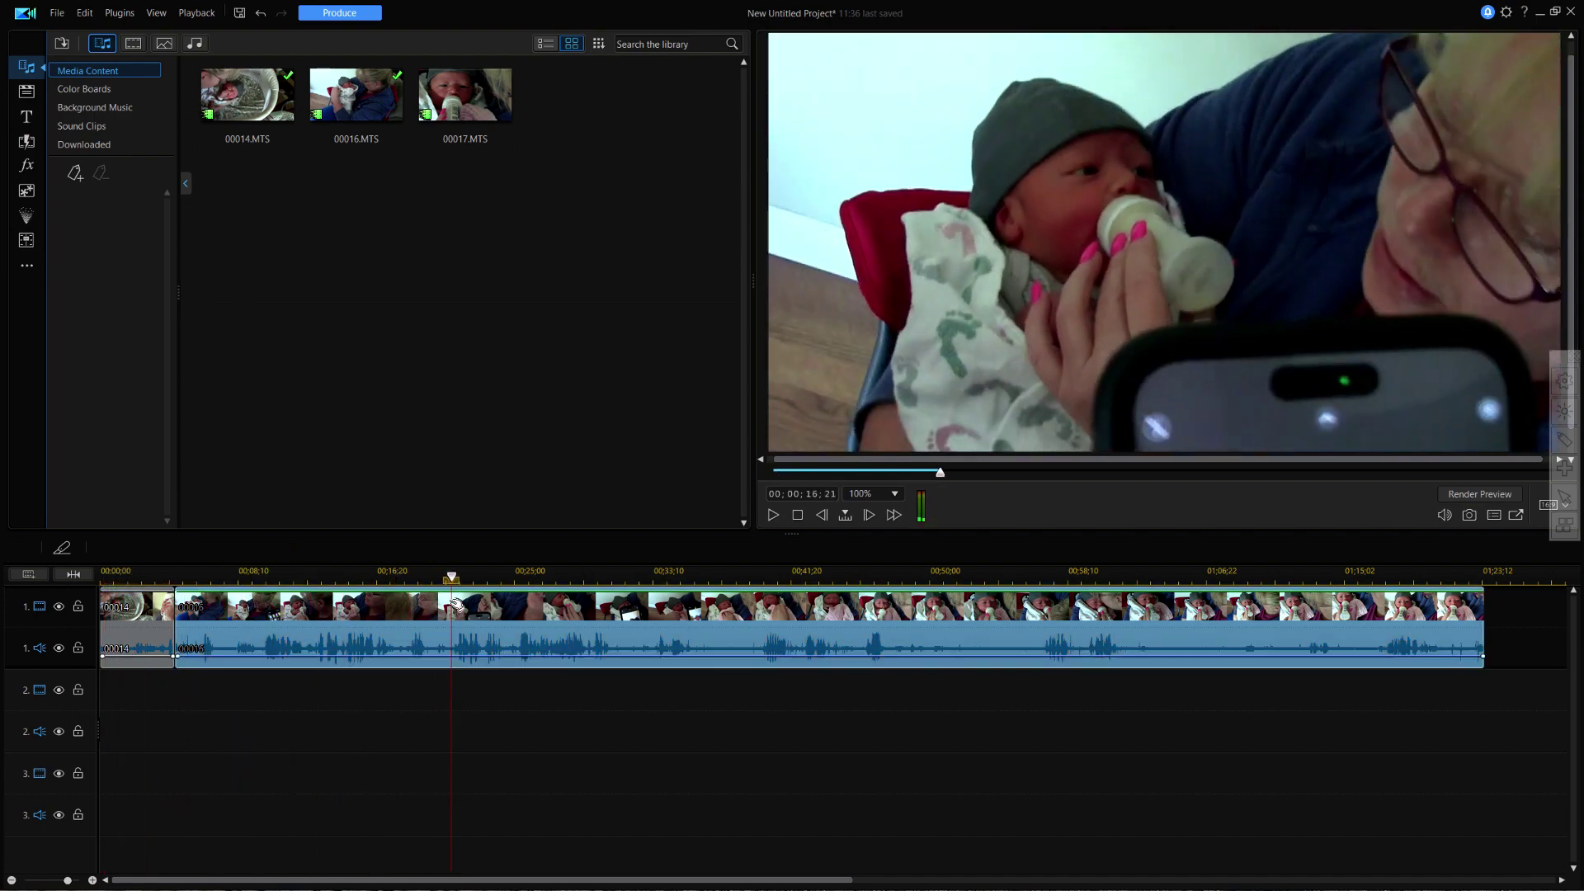
left_click(522, 726)
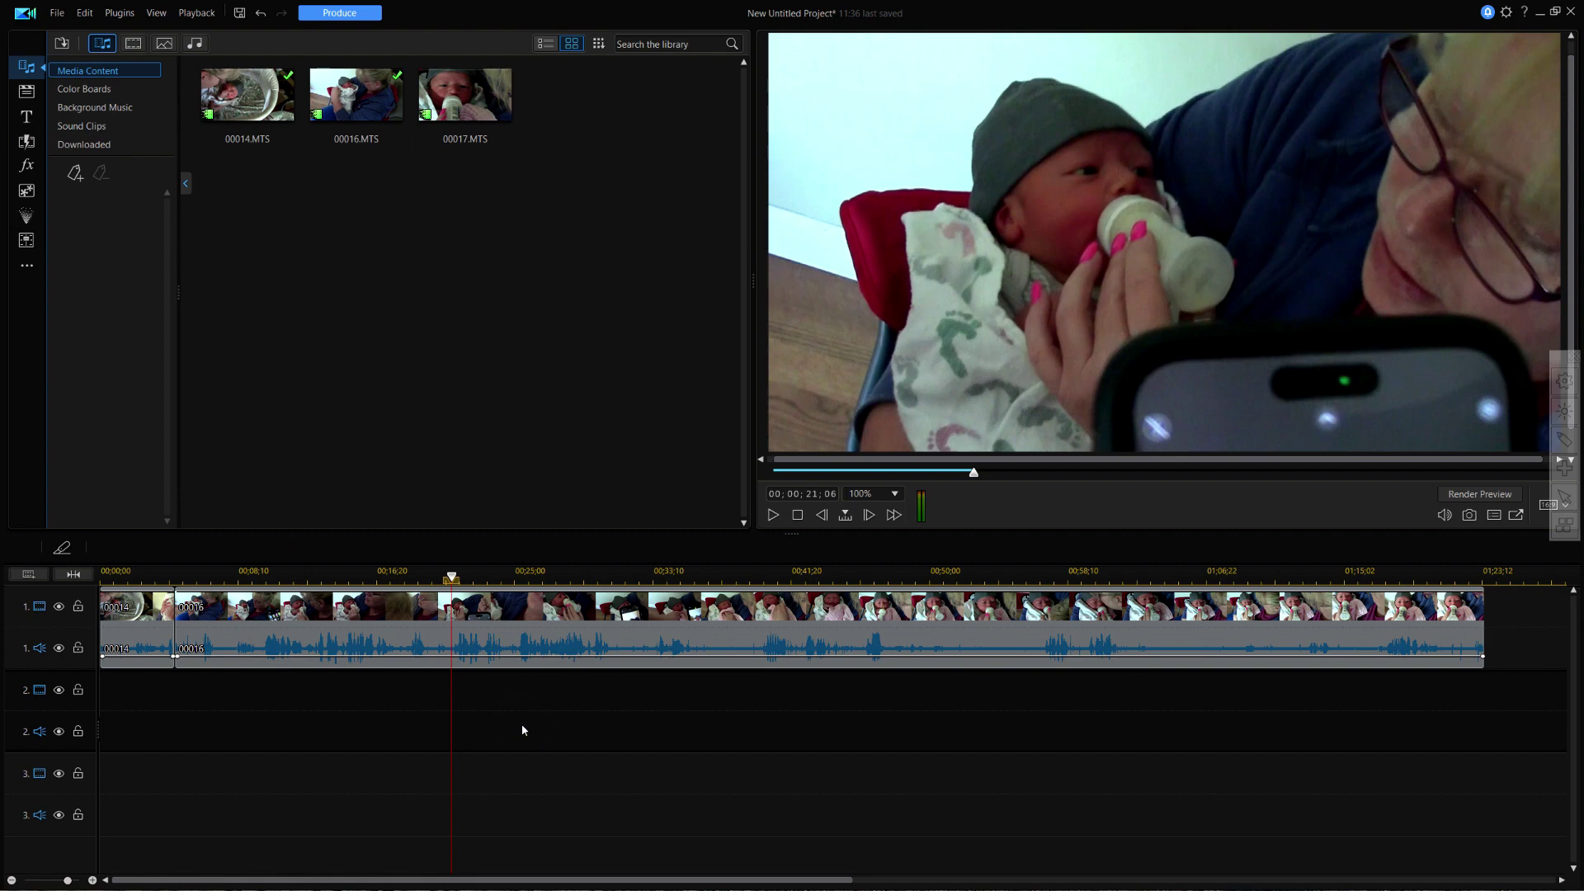
left_click(798, 516)
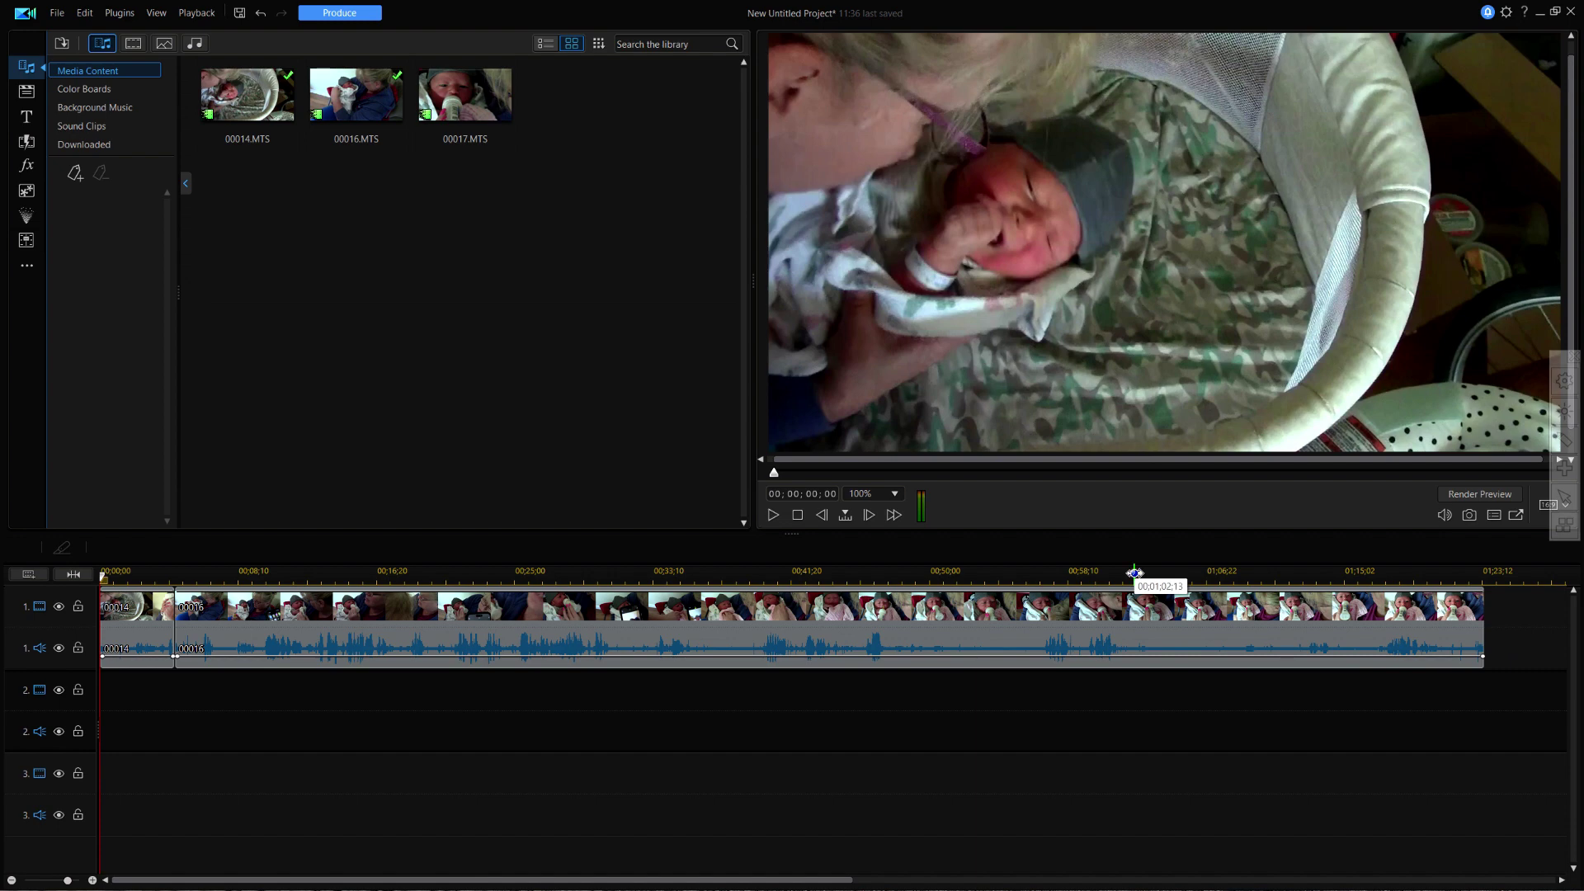
Zoom out, drop 00017.MTS after 00016 on track 1, and fit the whole project in view.
left_click_drag(1136, 573, 794, 572)
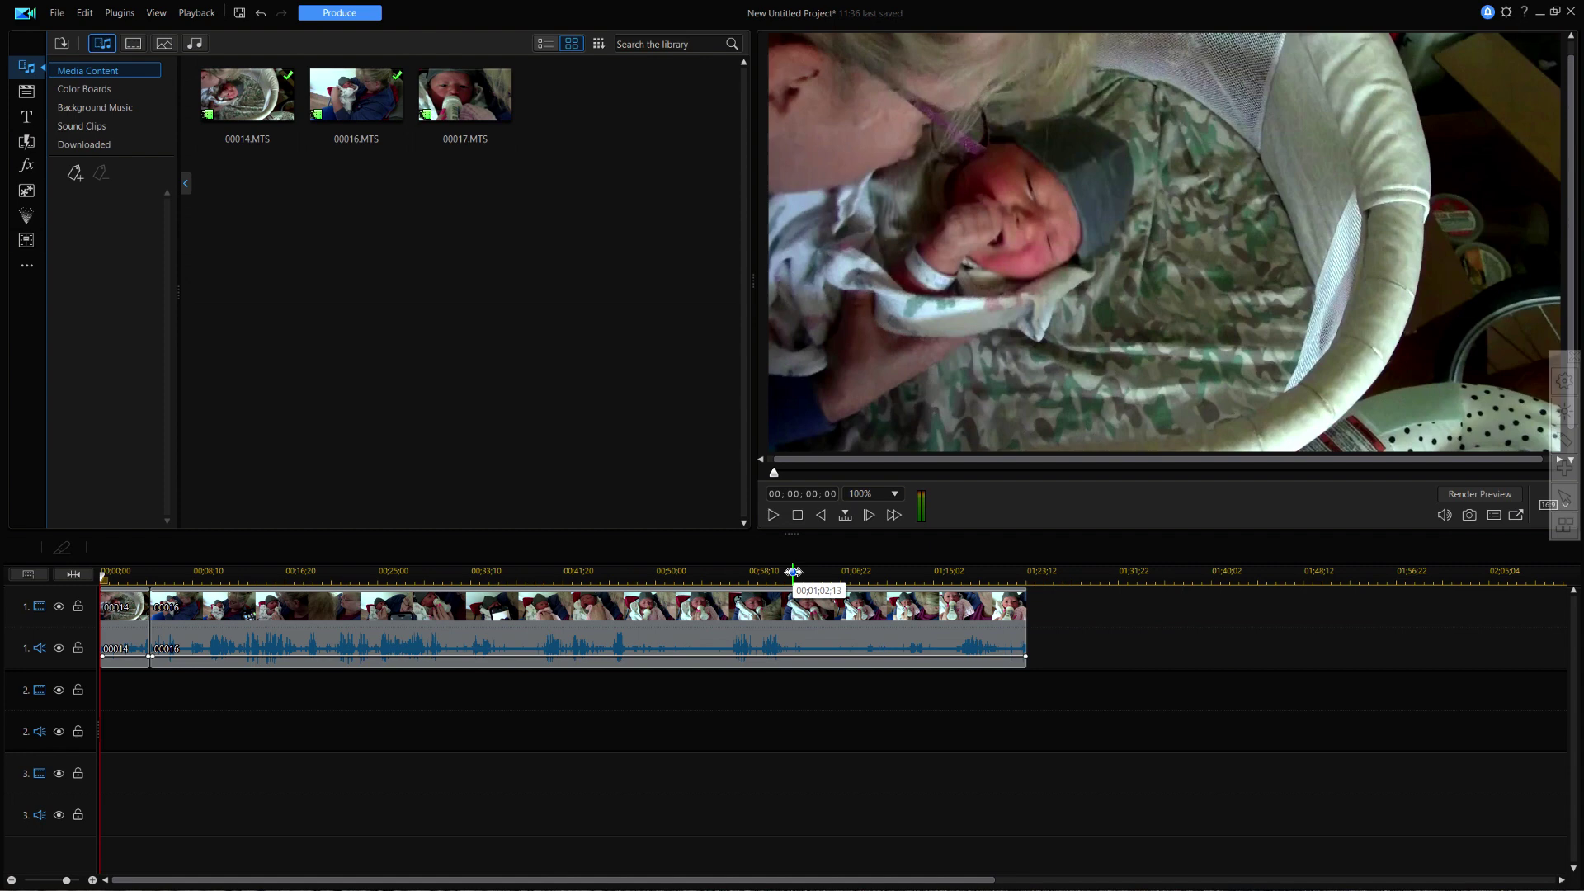
left_click(462, 100)
left_click_drag(462, 99, 1026, 645)
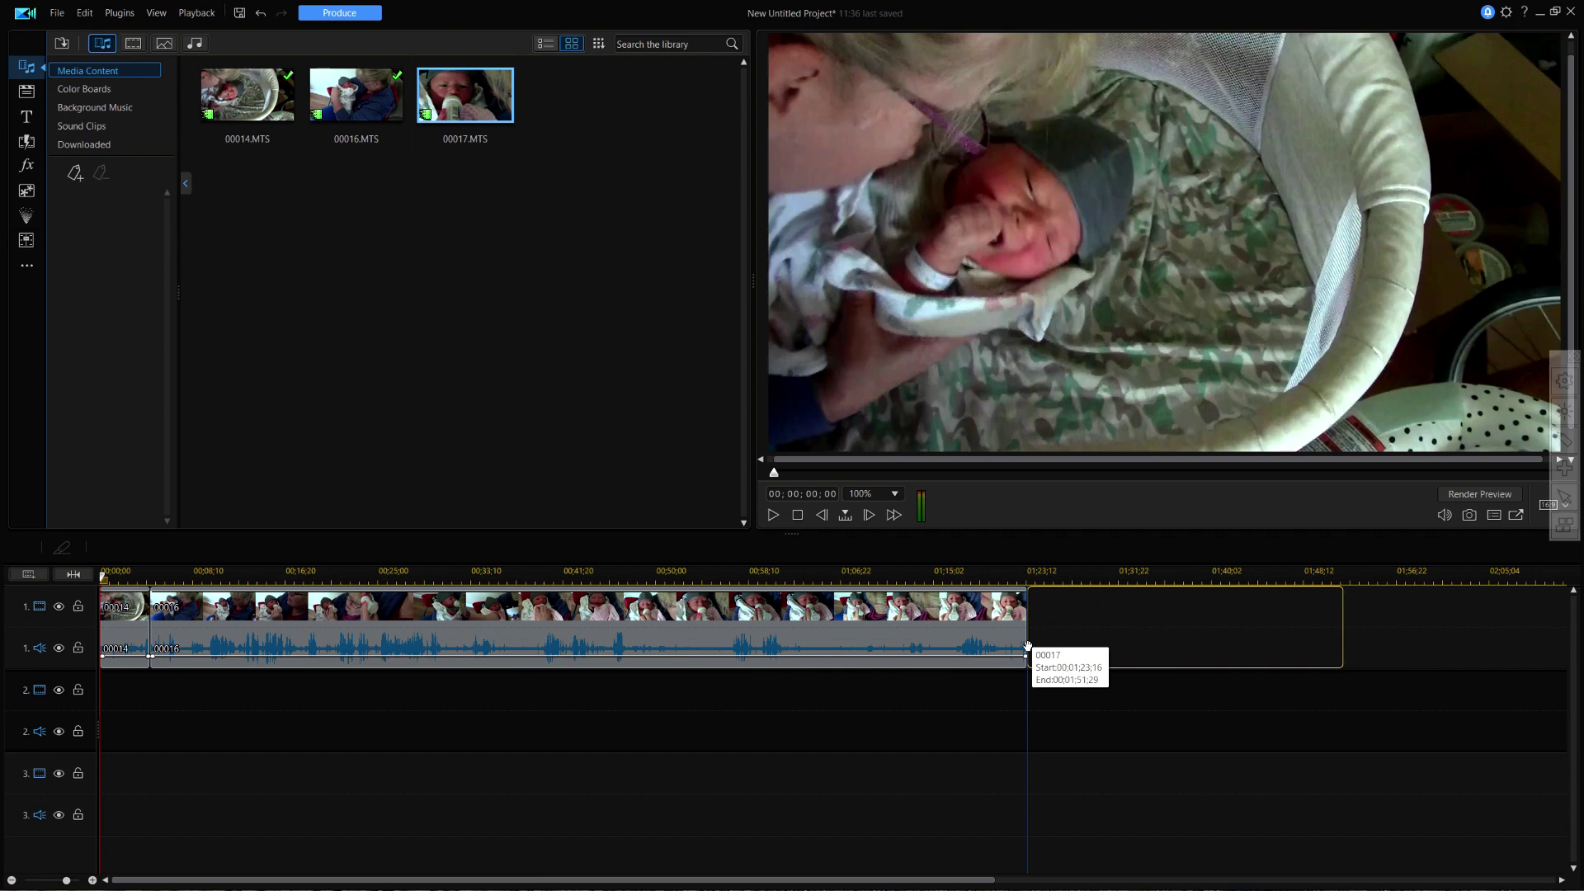
left_click_drag(1027, 645, 1028, 644)
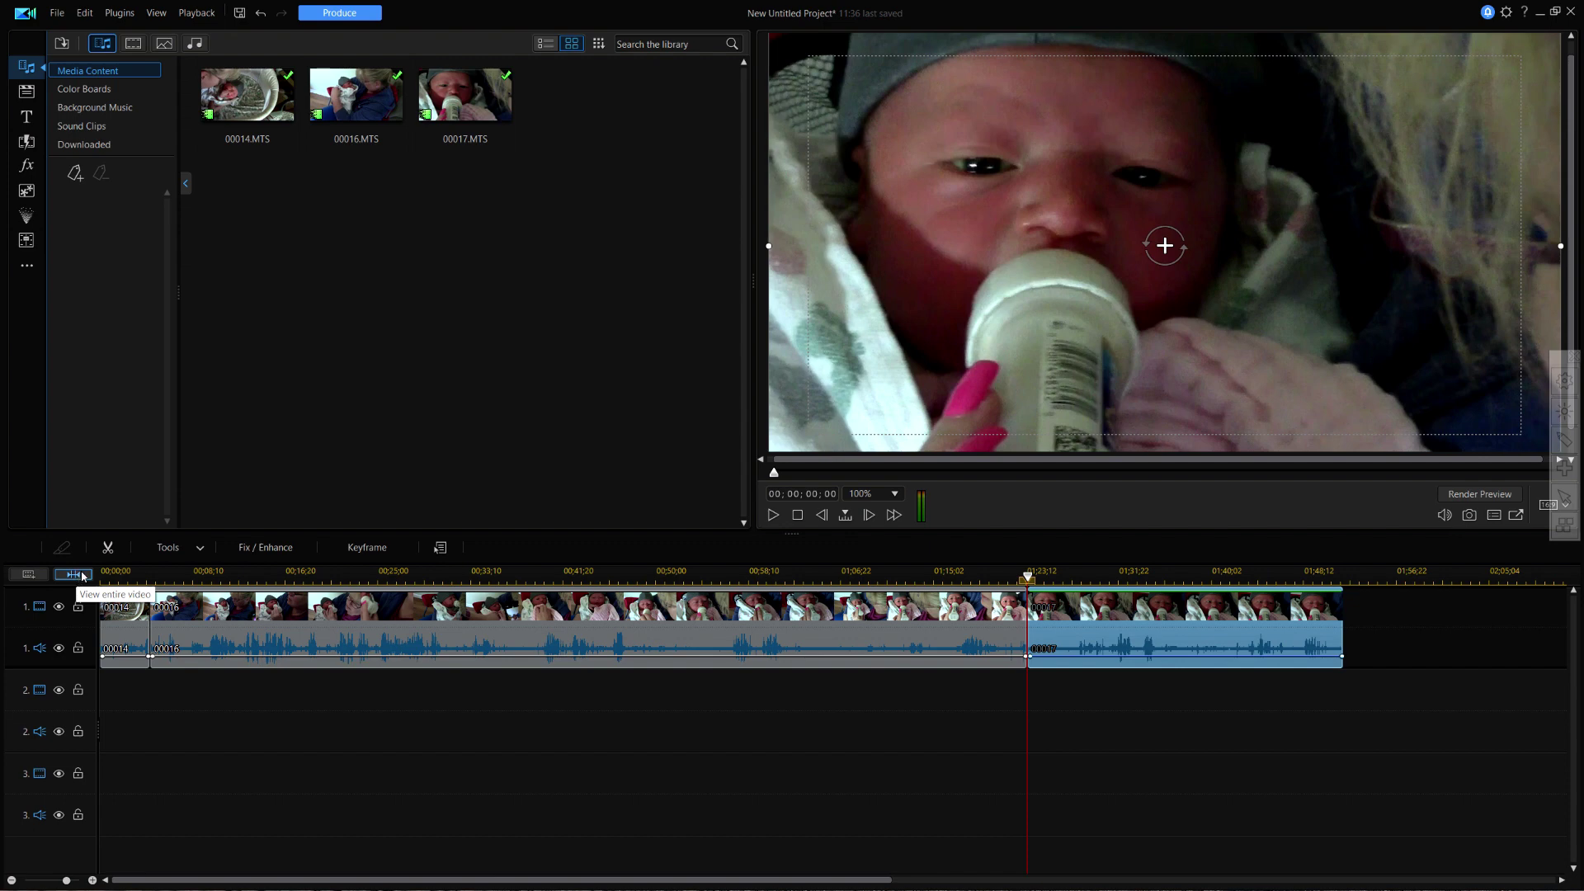
left_click(81, 574)
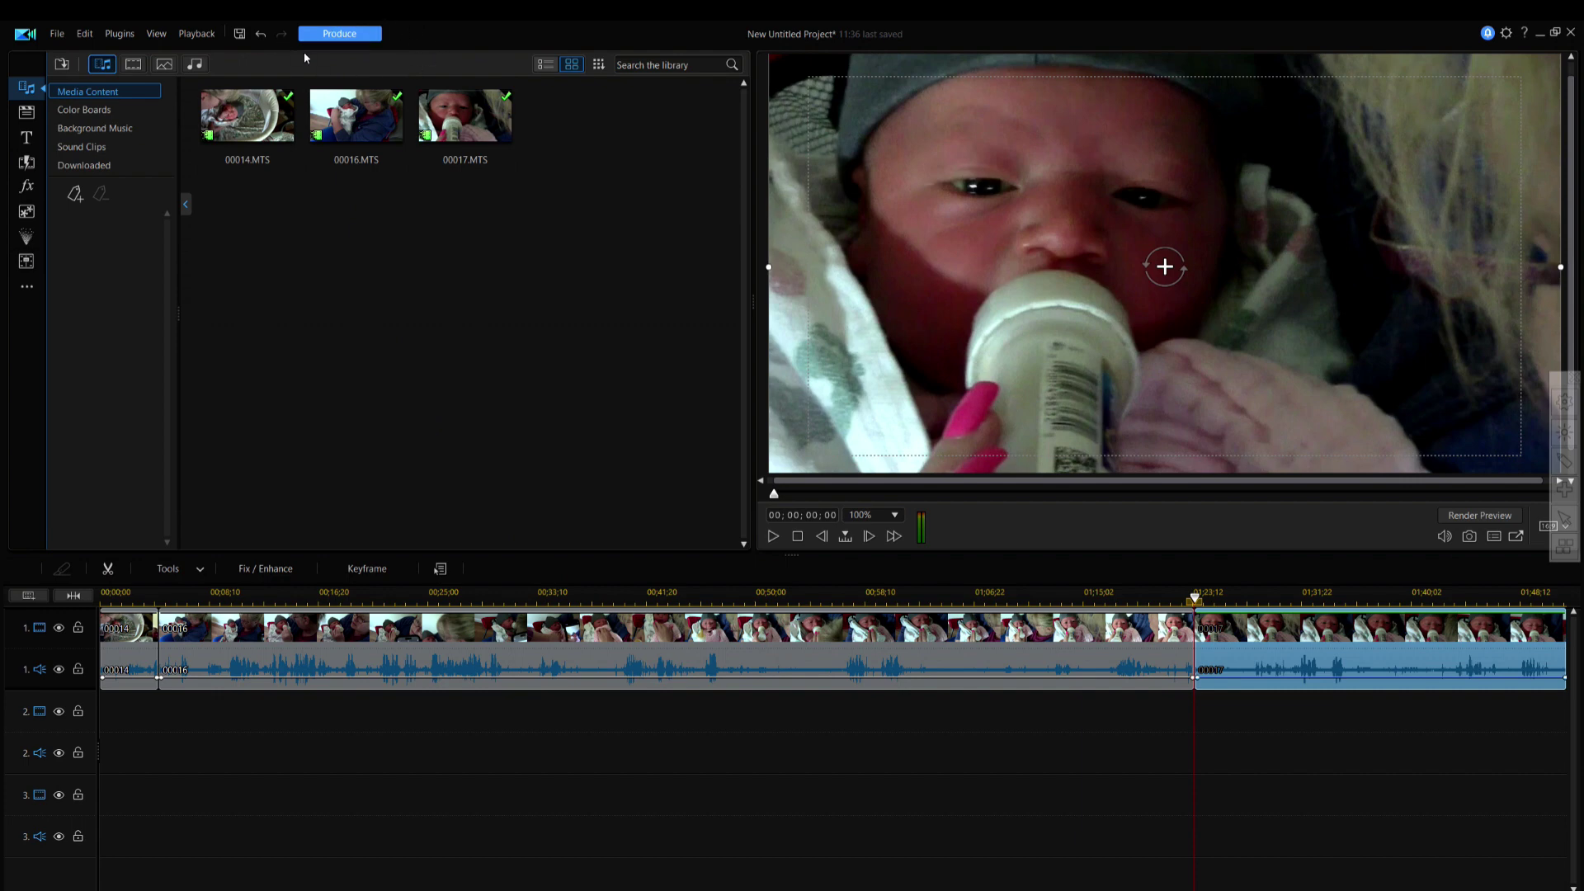
Switch to the Produce page to start exporting the three-clip project.
left_click(345, 36)
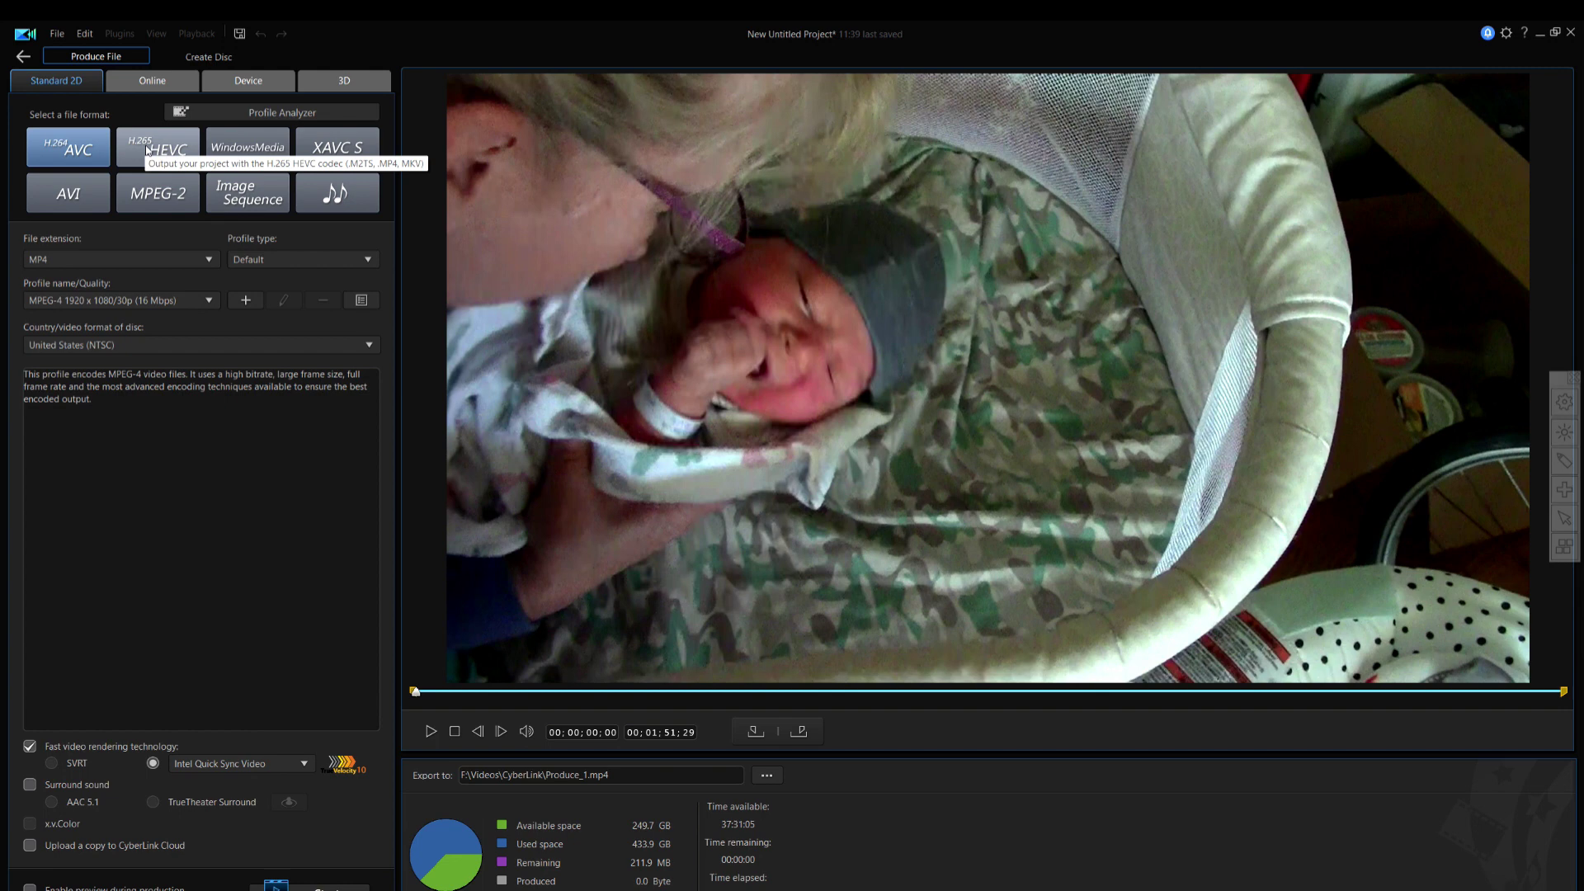
Keep H.264 AVC, MP4 and the Default profile type, then pick MPEG-4 1920 x 1080/30p (16 Mbps) and view its details.
left_click(65, 154)
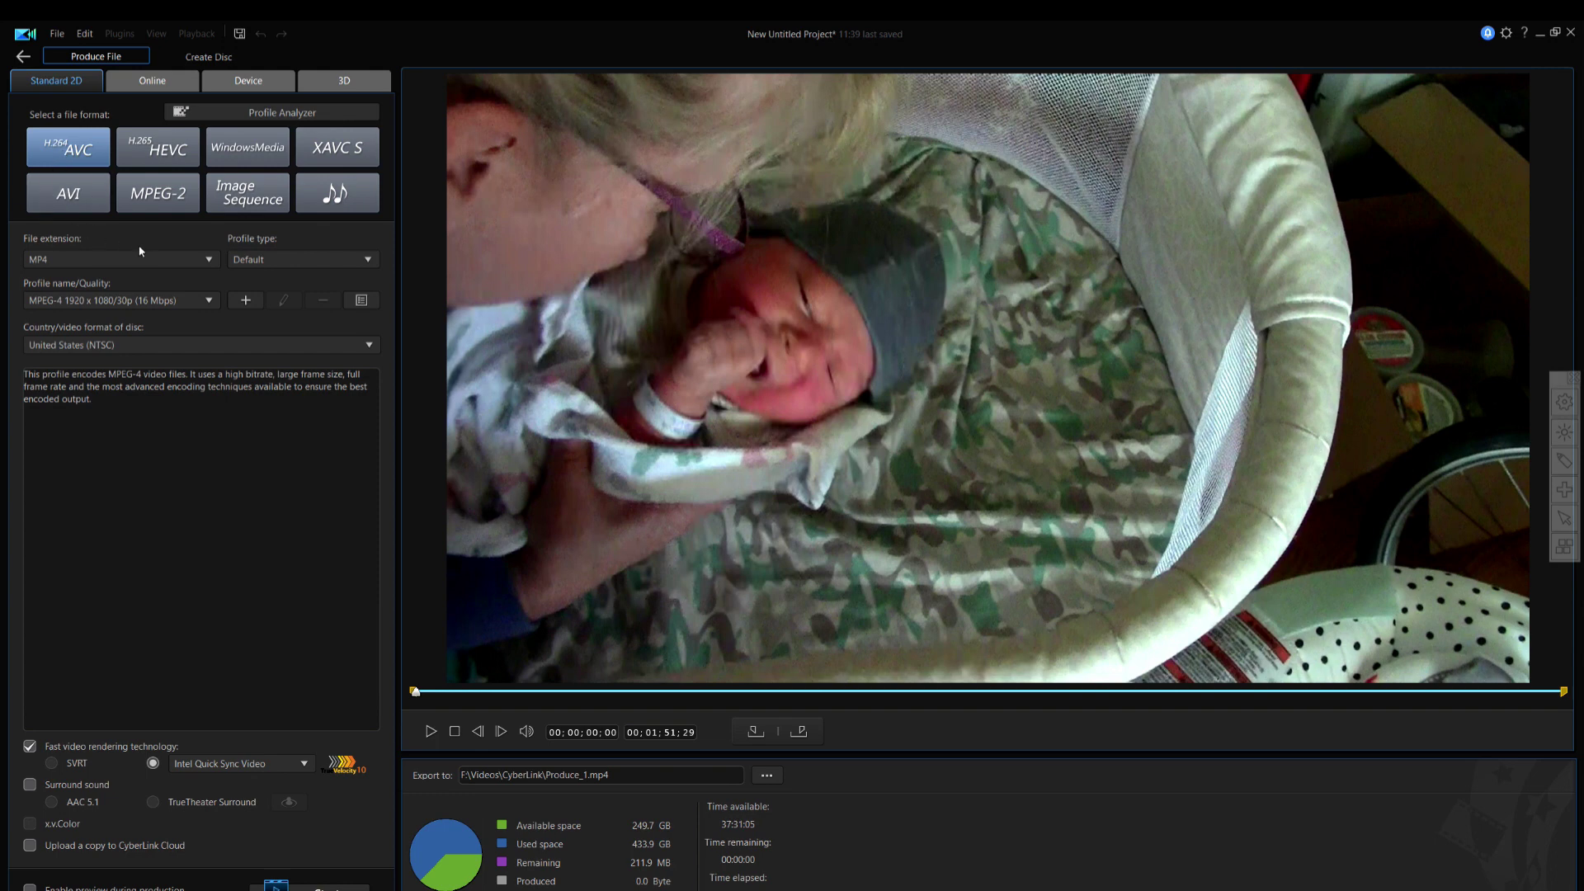
left_click(203, 259)
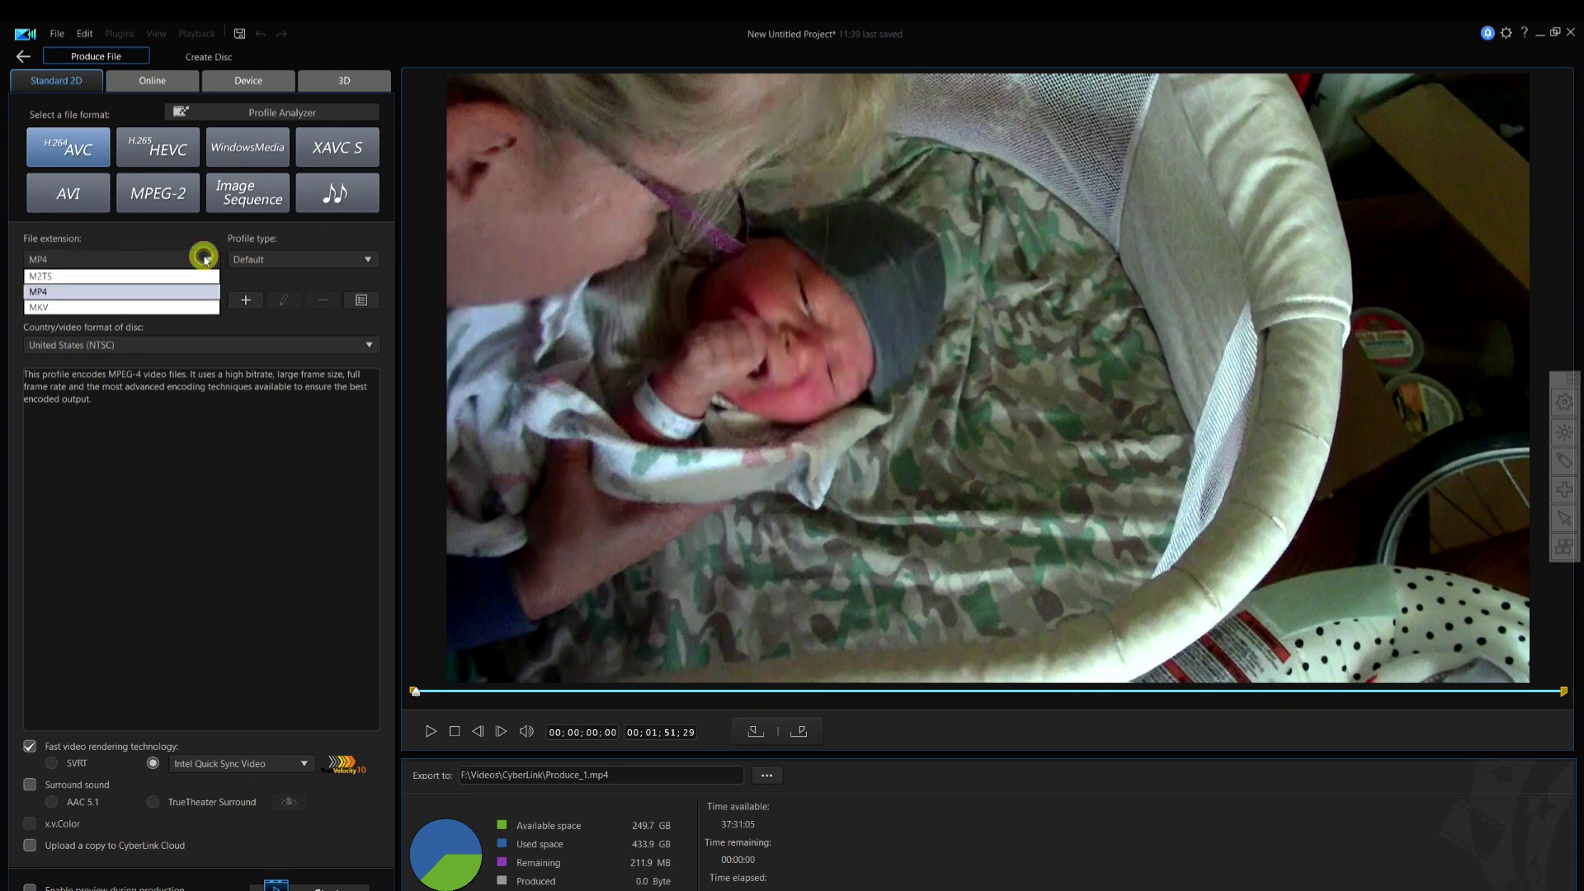
left_click(161, 298)
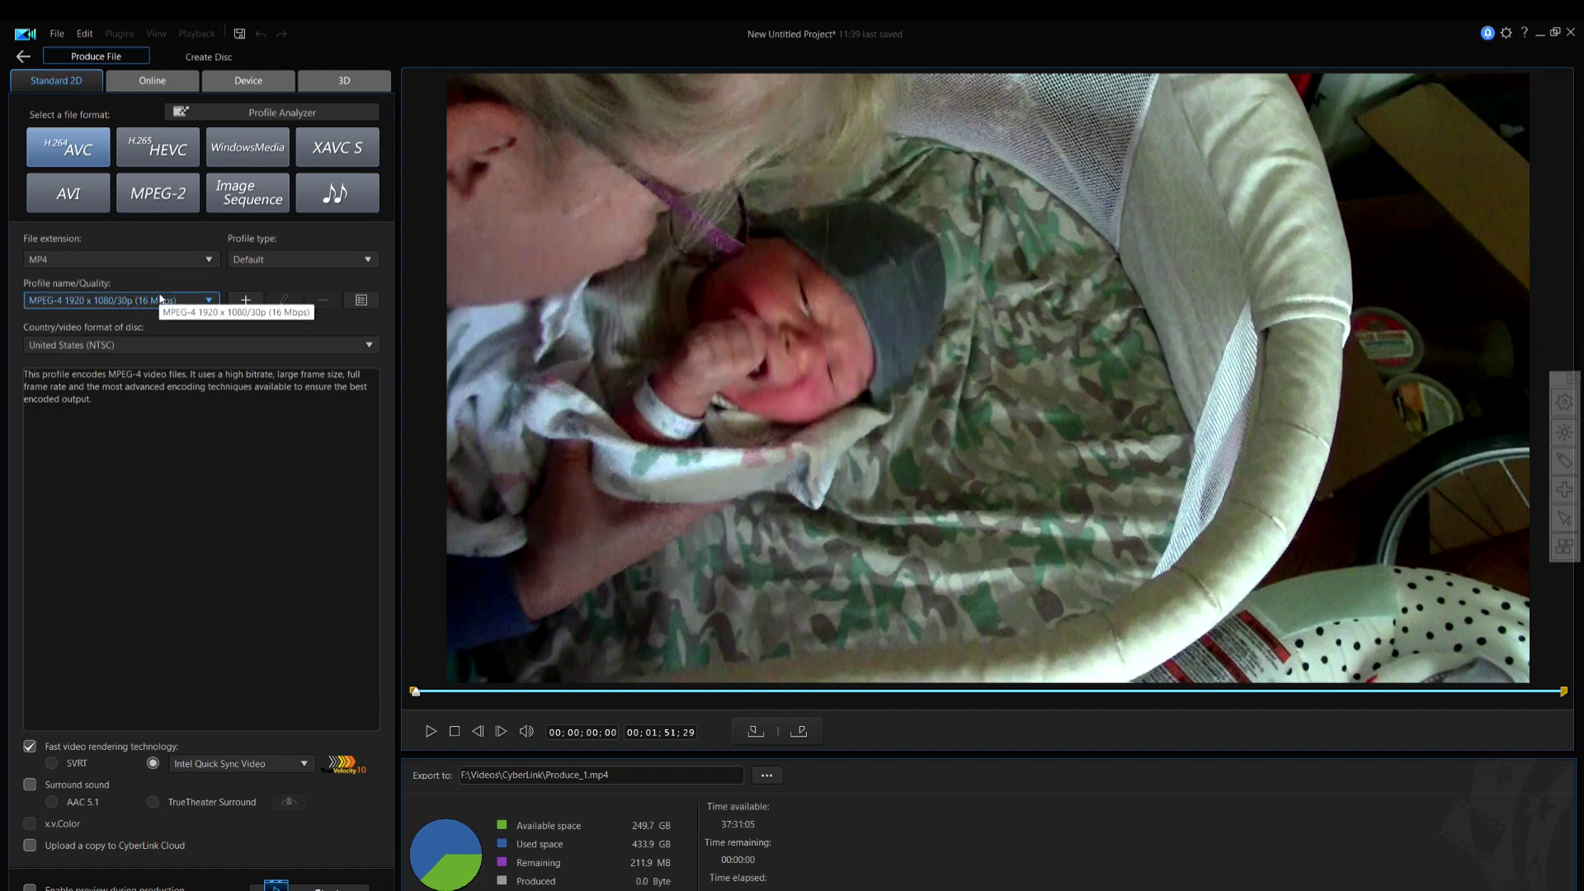
left_click(262, 259)
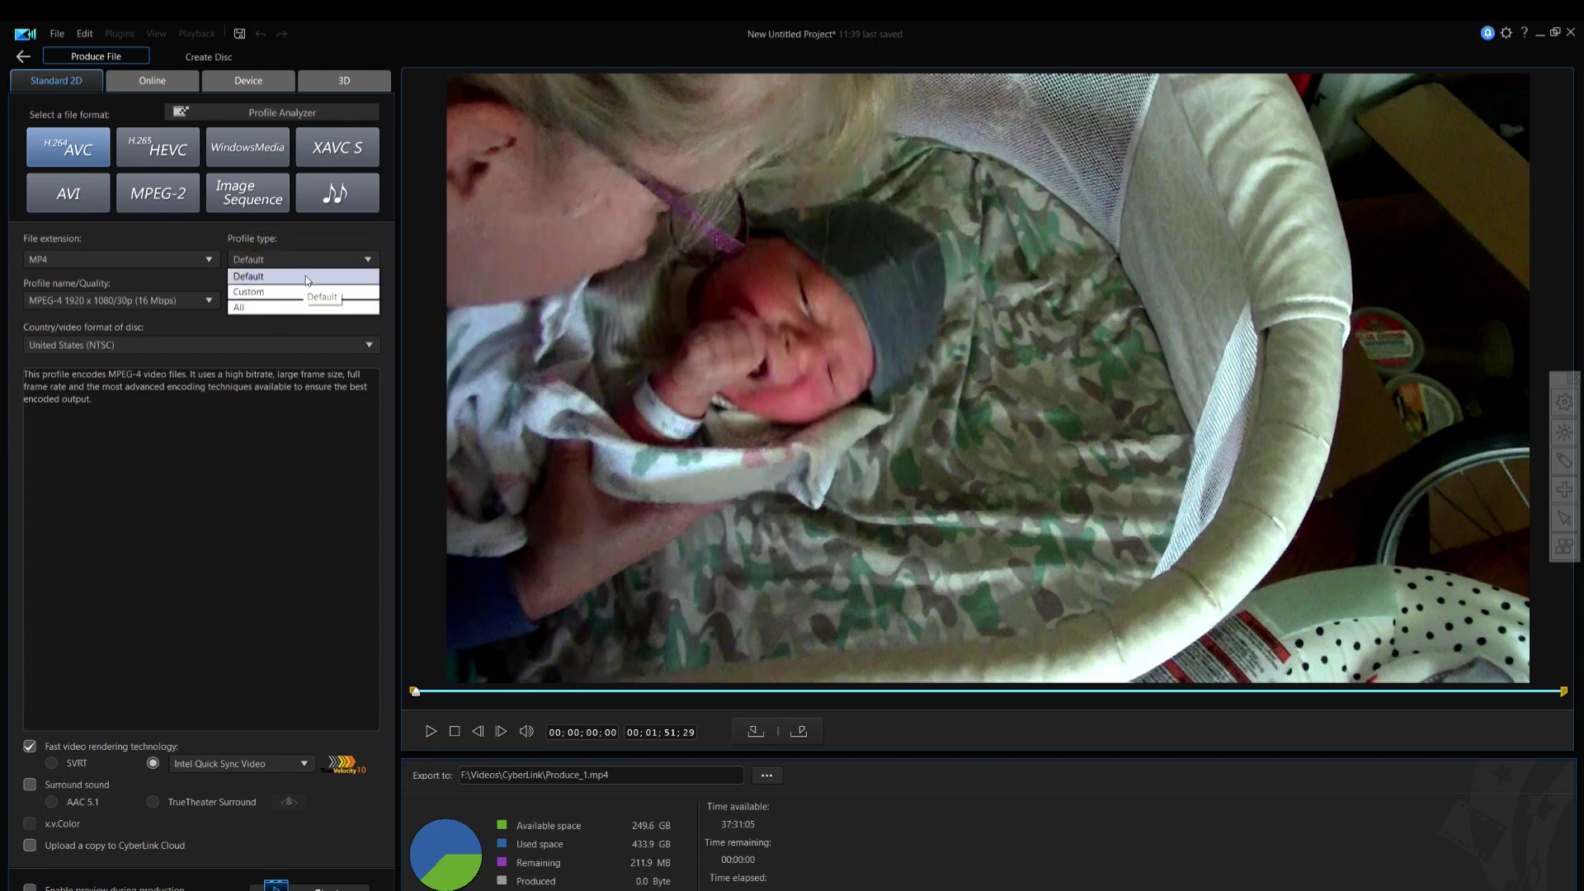
left_click(305, 276)
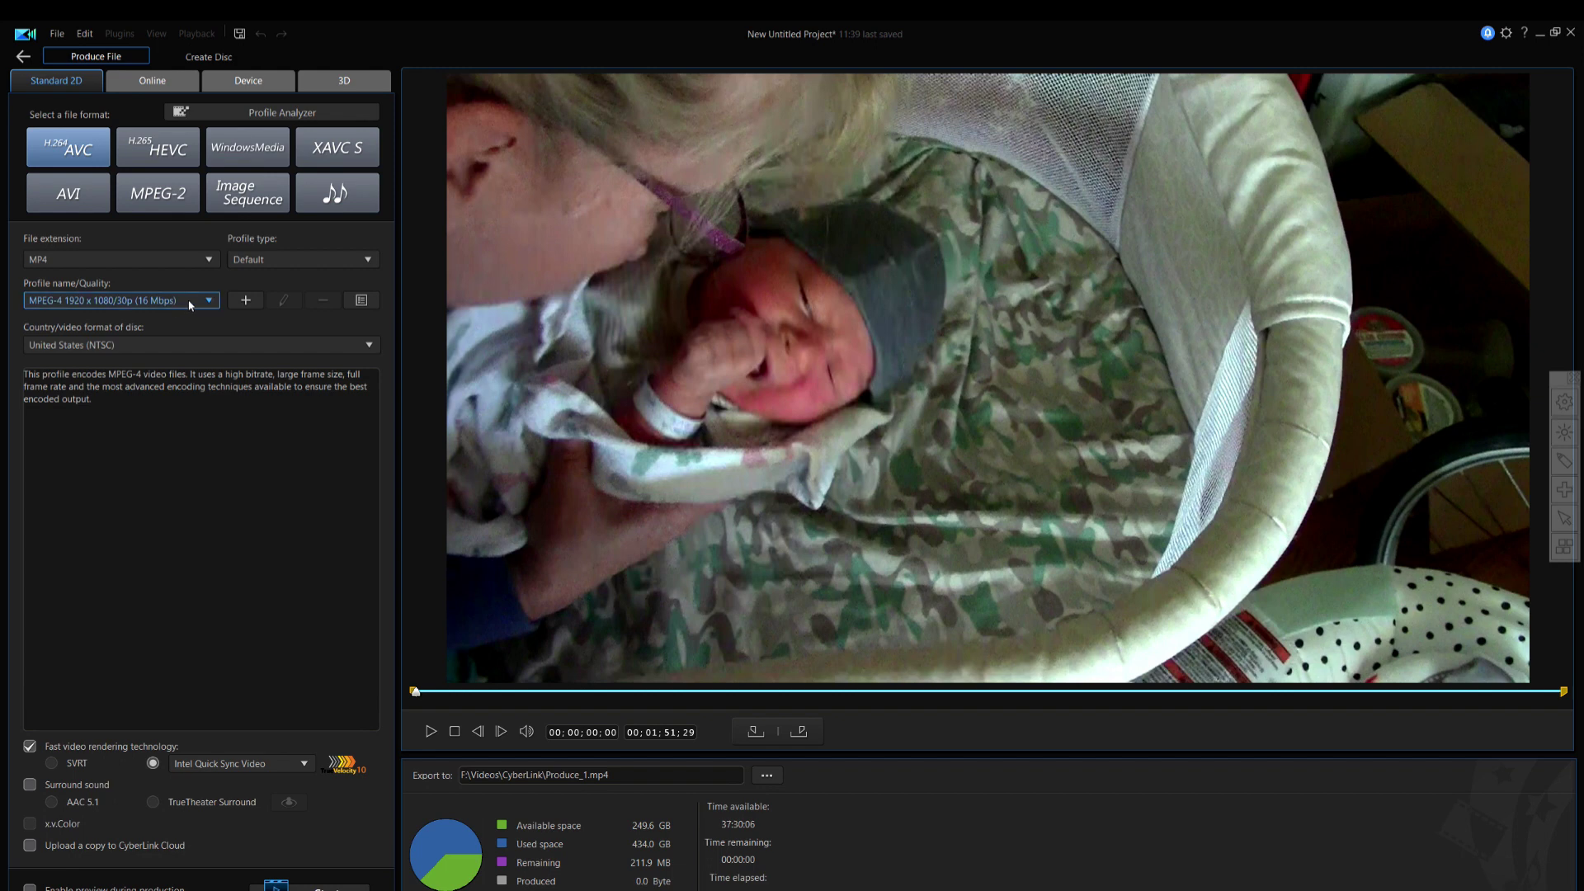
left_click(209, 300)
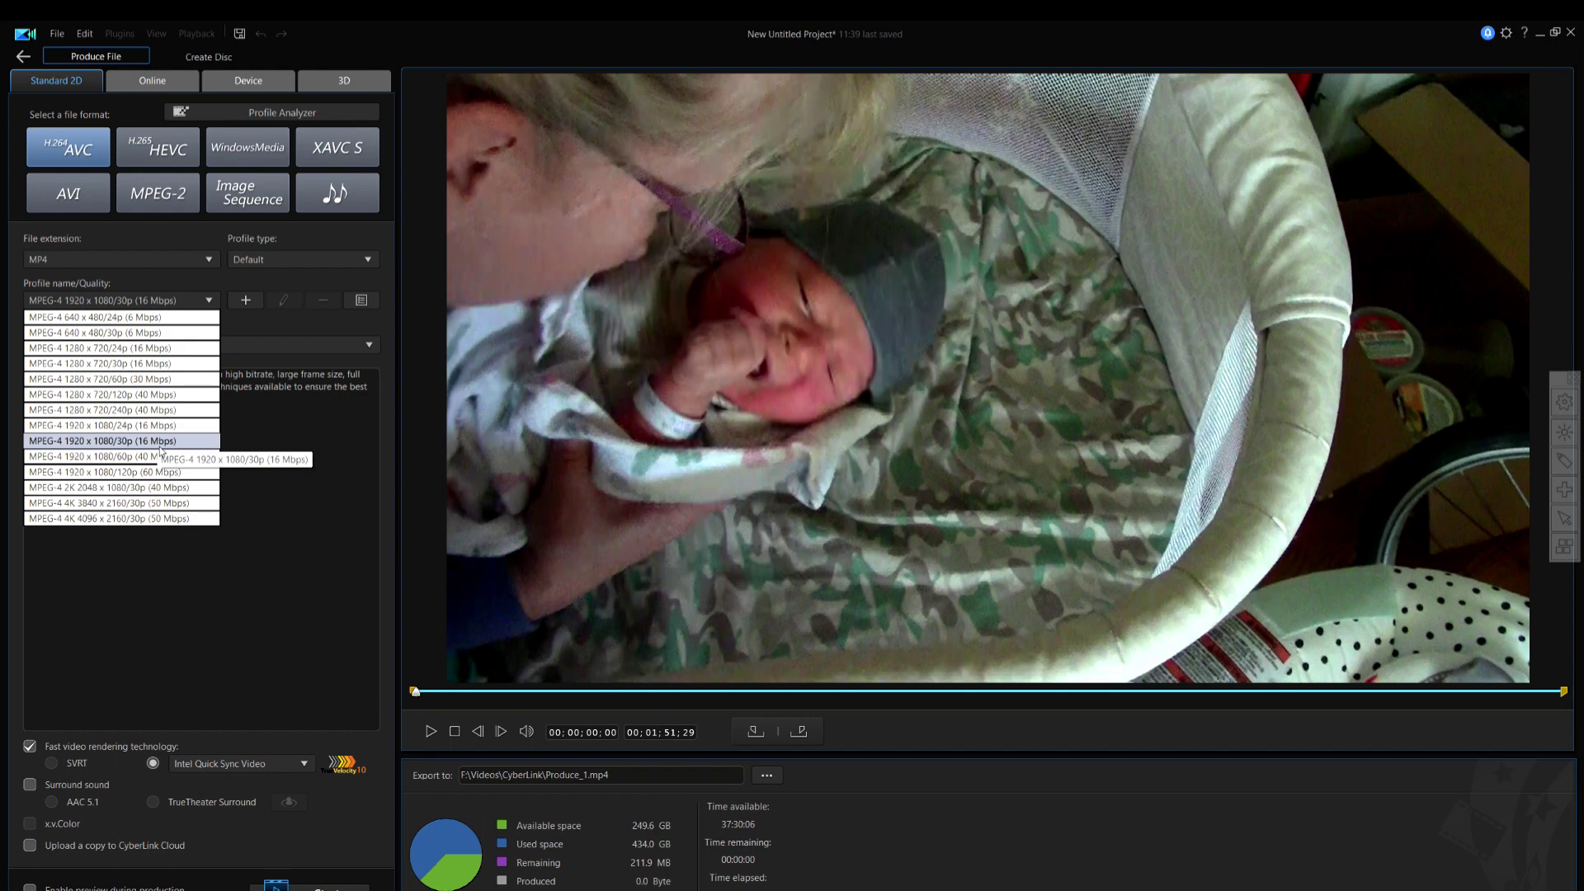
left_click(124, 441)
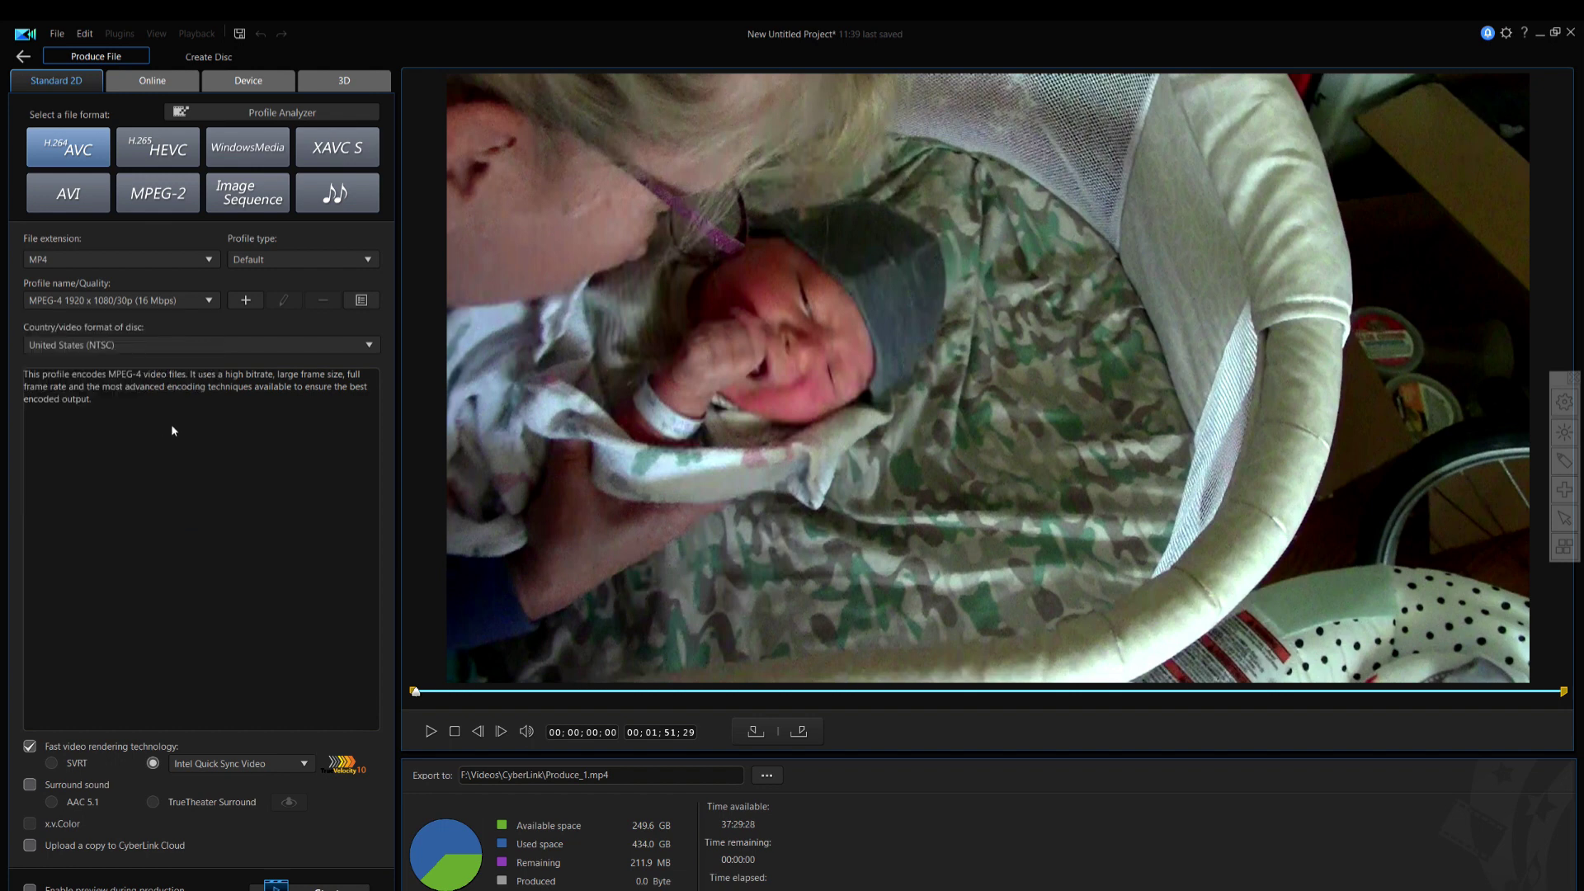
left_click(360, 300)
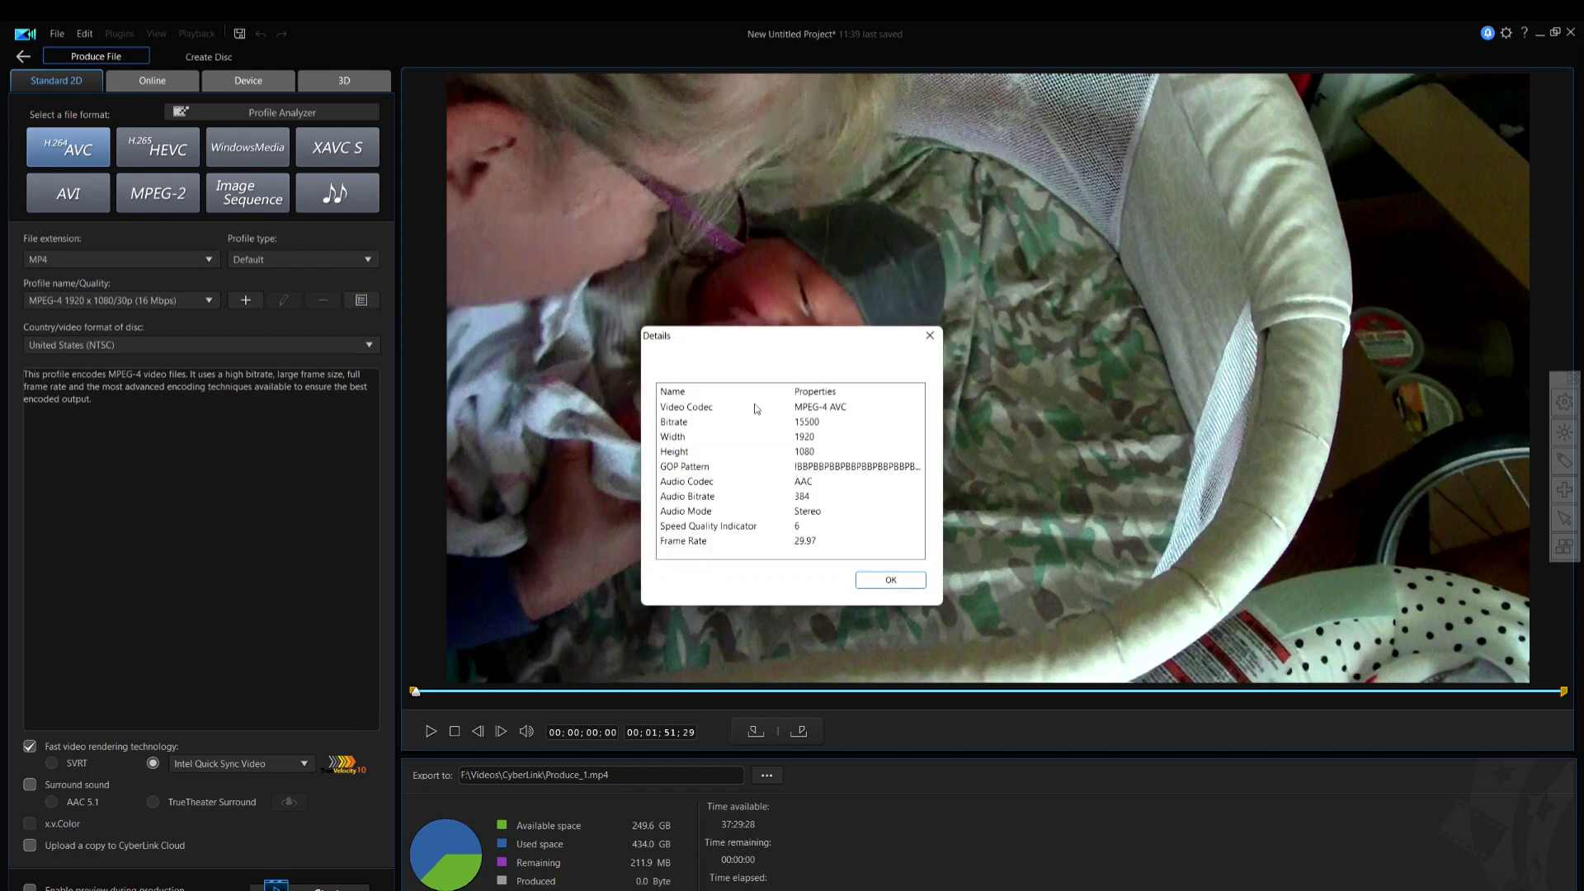
left_click(891, 580)
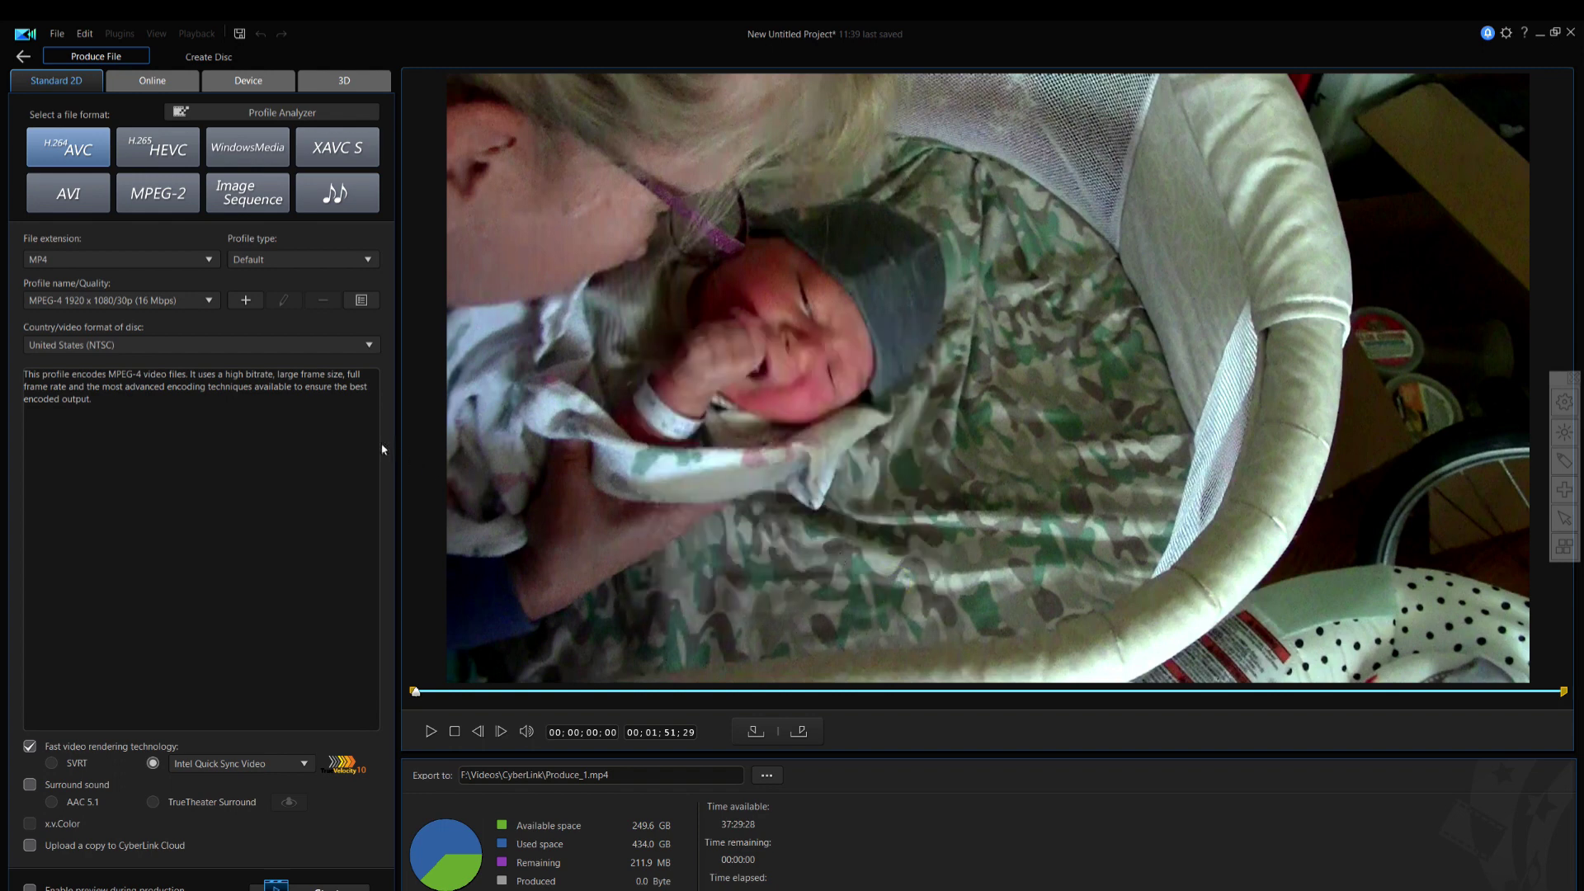
left_click(241, 344)
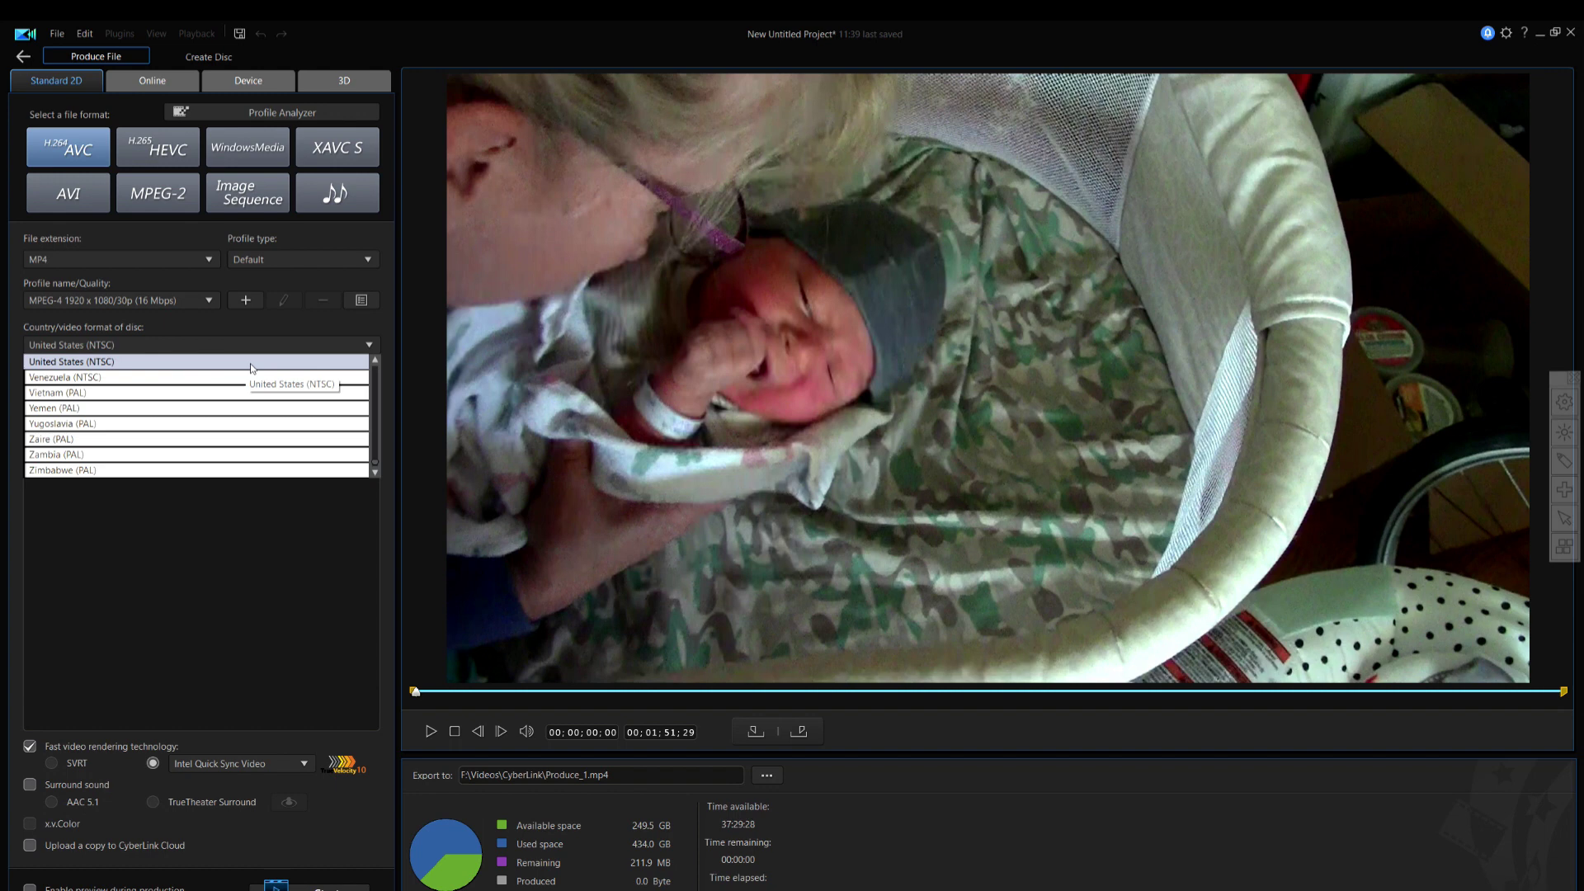
left_click(252, 363)
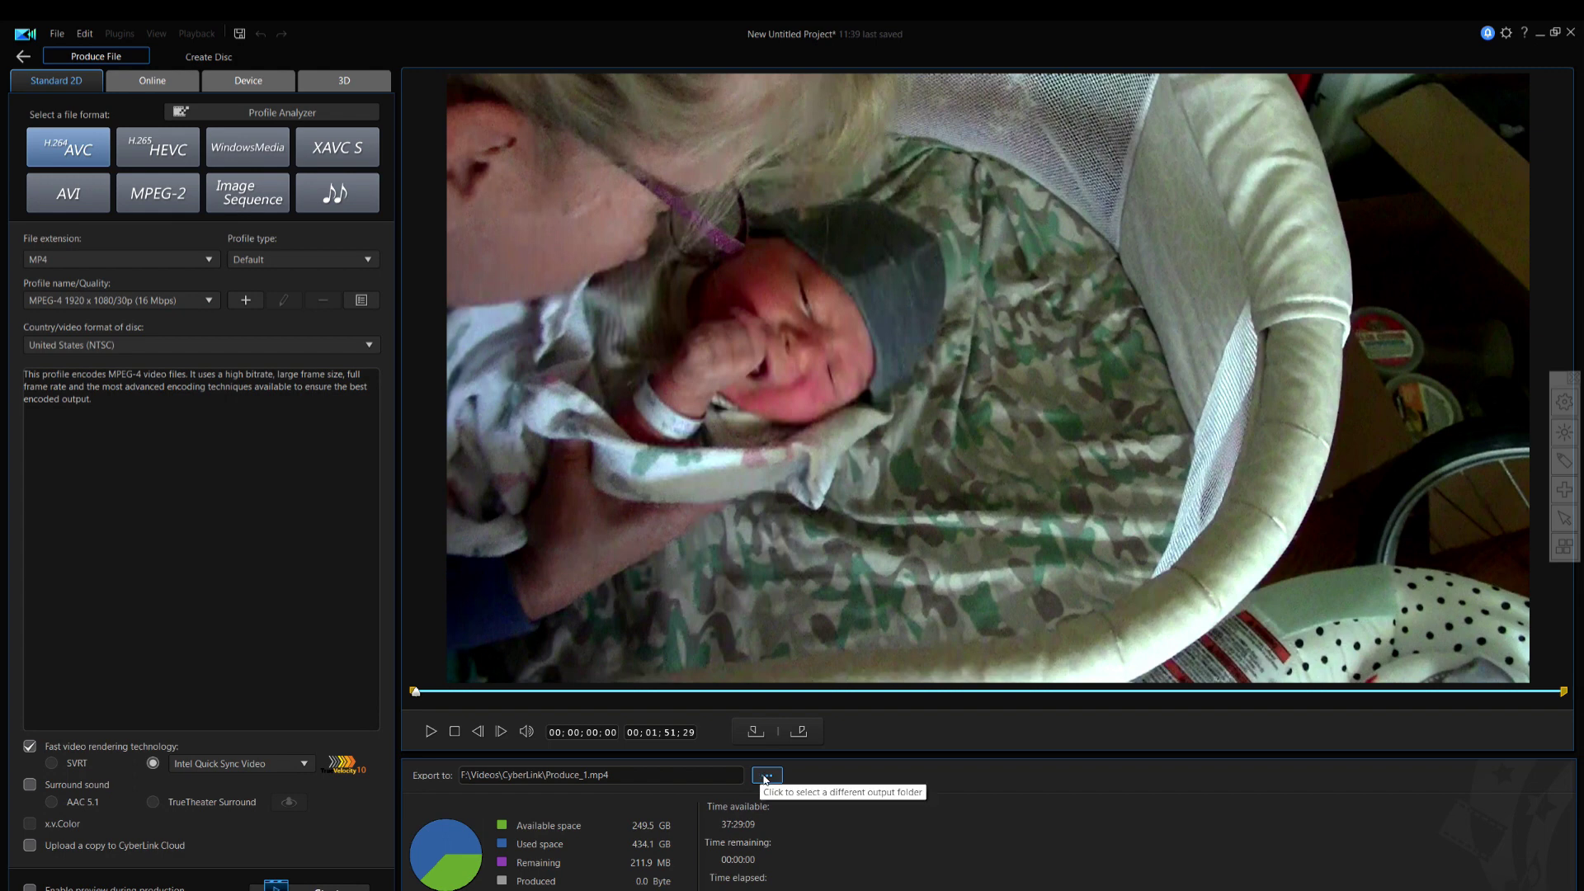
Replace the Produce_1.mp4 export name with 'My First Video' in F:\Videos\CyberLink.
left_click(637, 777)
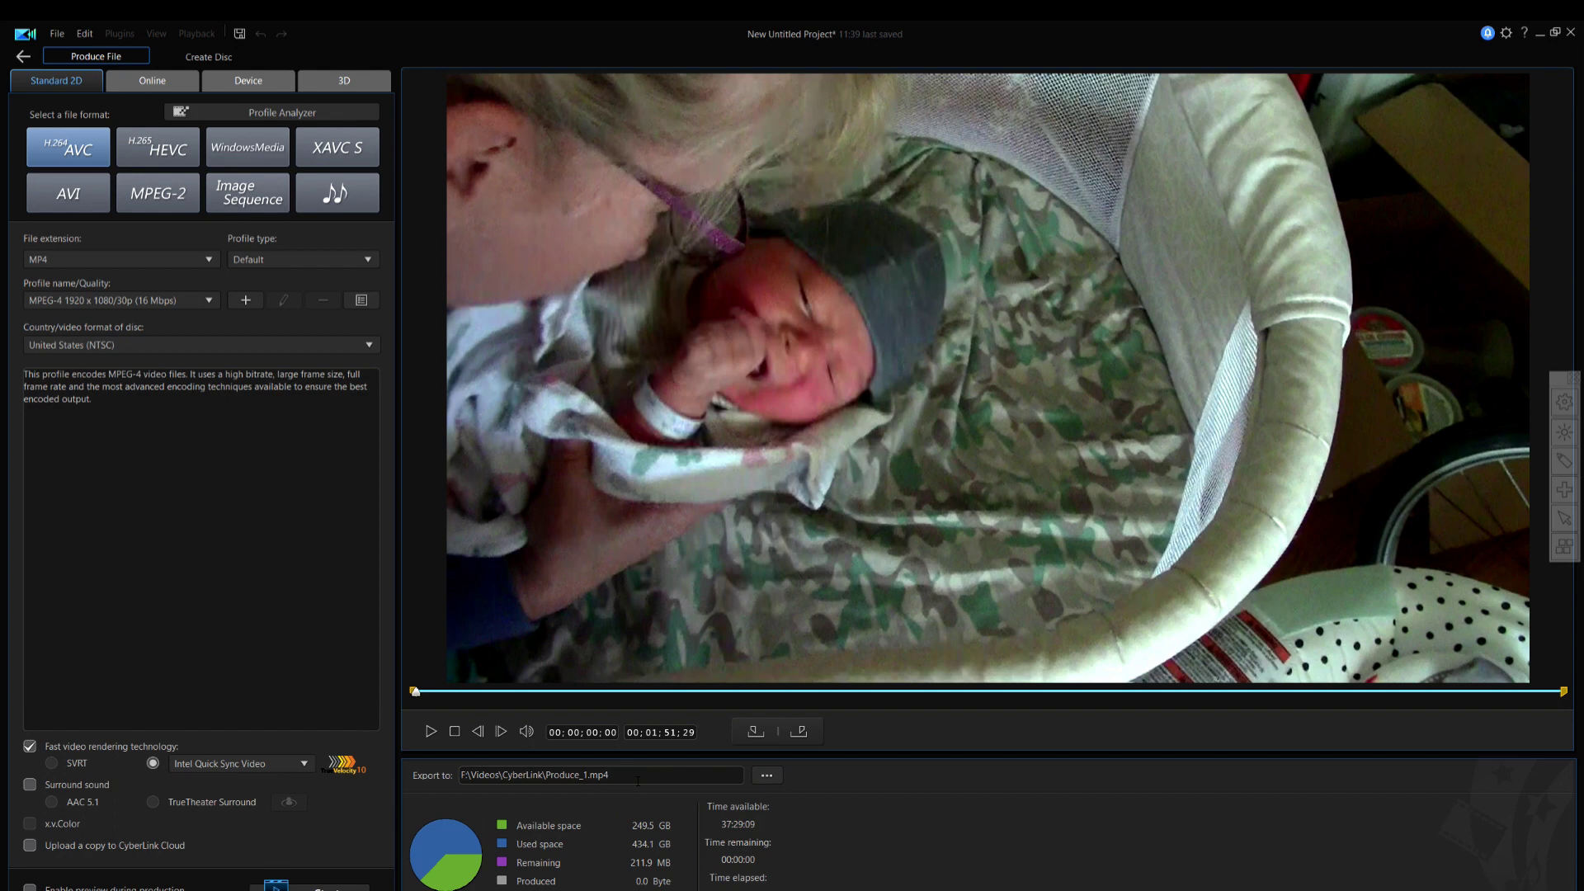
key("BackSpace")
key("BackSpace")
key("BackSpace")
key("BackSpace")
key("BackSpace")
key("BackSpace")
key("BackSpace")
key("BackSpace")
key("BackSpace")
key("BackSpace")
key("BackSpace")
type("My First Video")
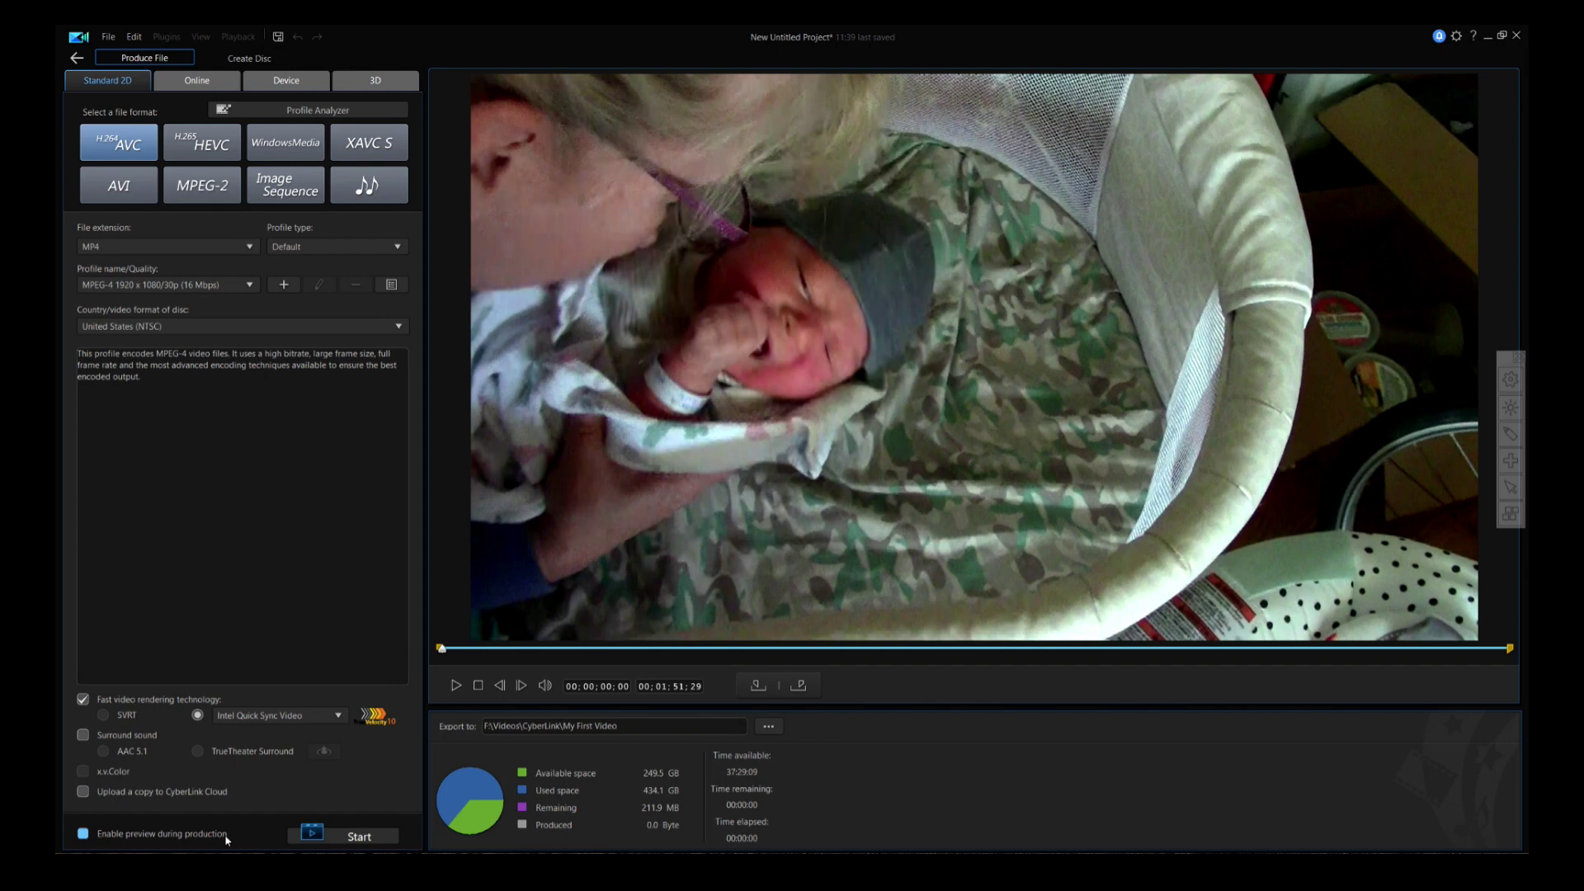
Start producing and let My First Video.mp4 finish writing (210.2 MB).
left_click(376, 837)
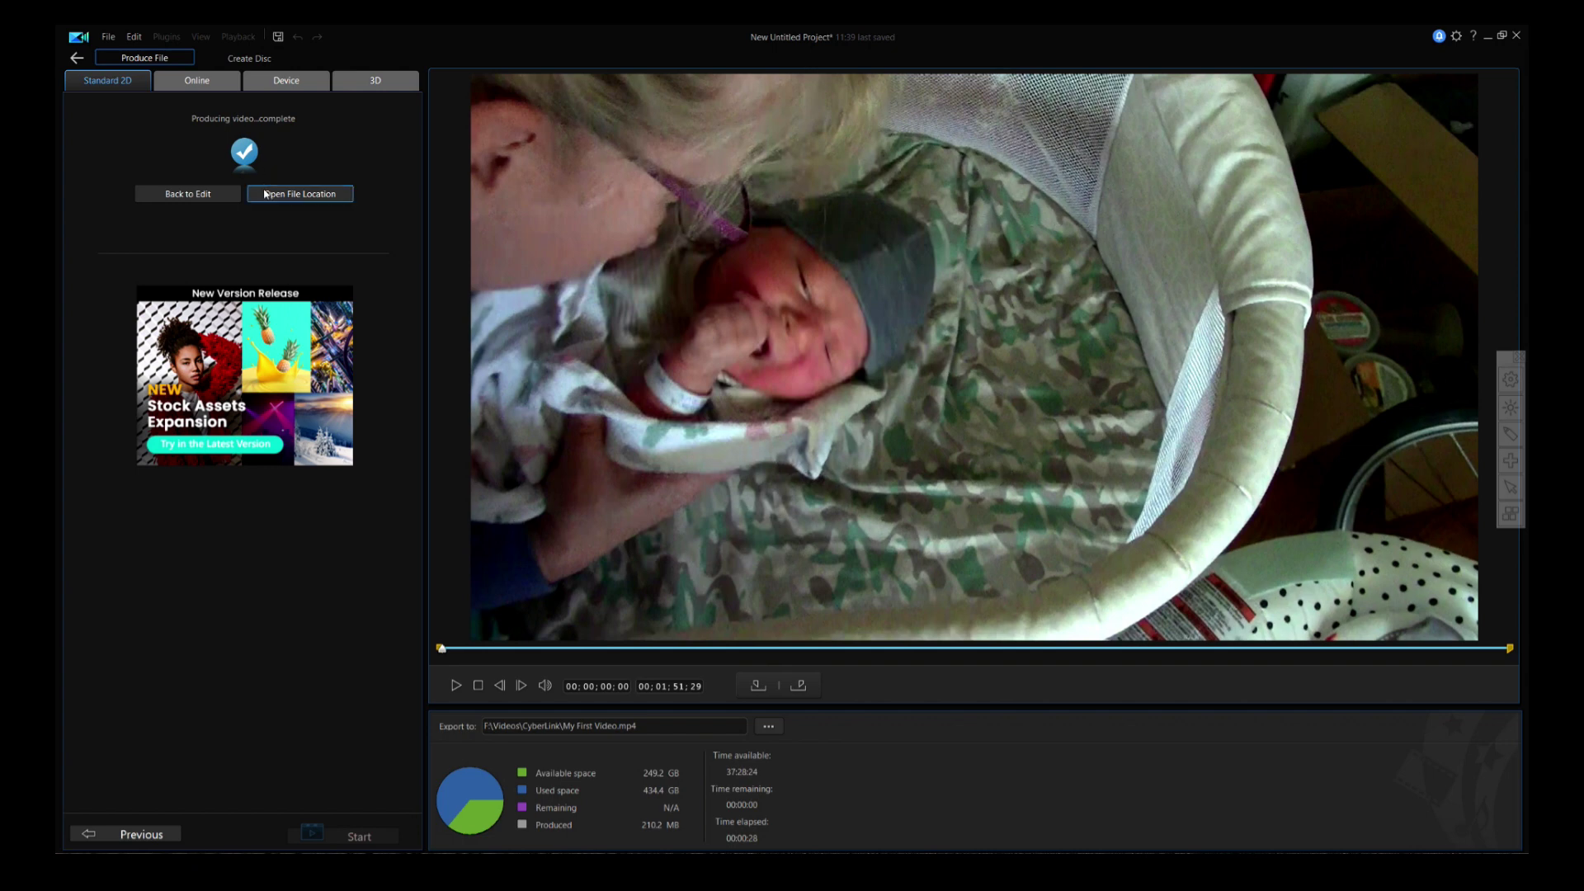
left_click(283, 195)
left_click(297, 197)
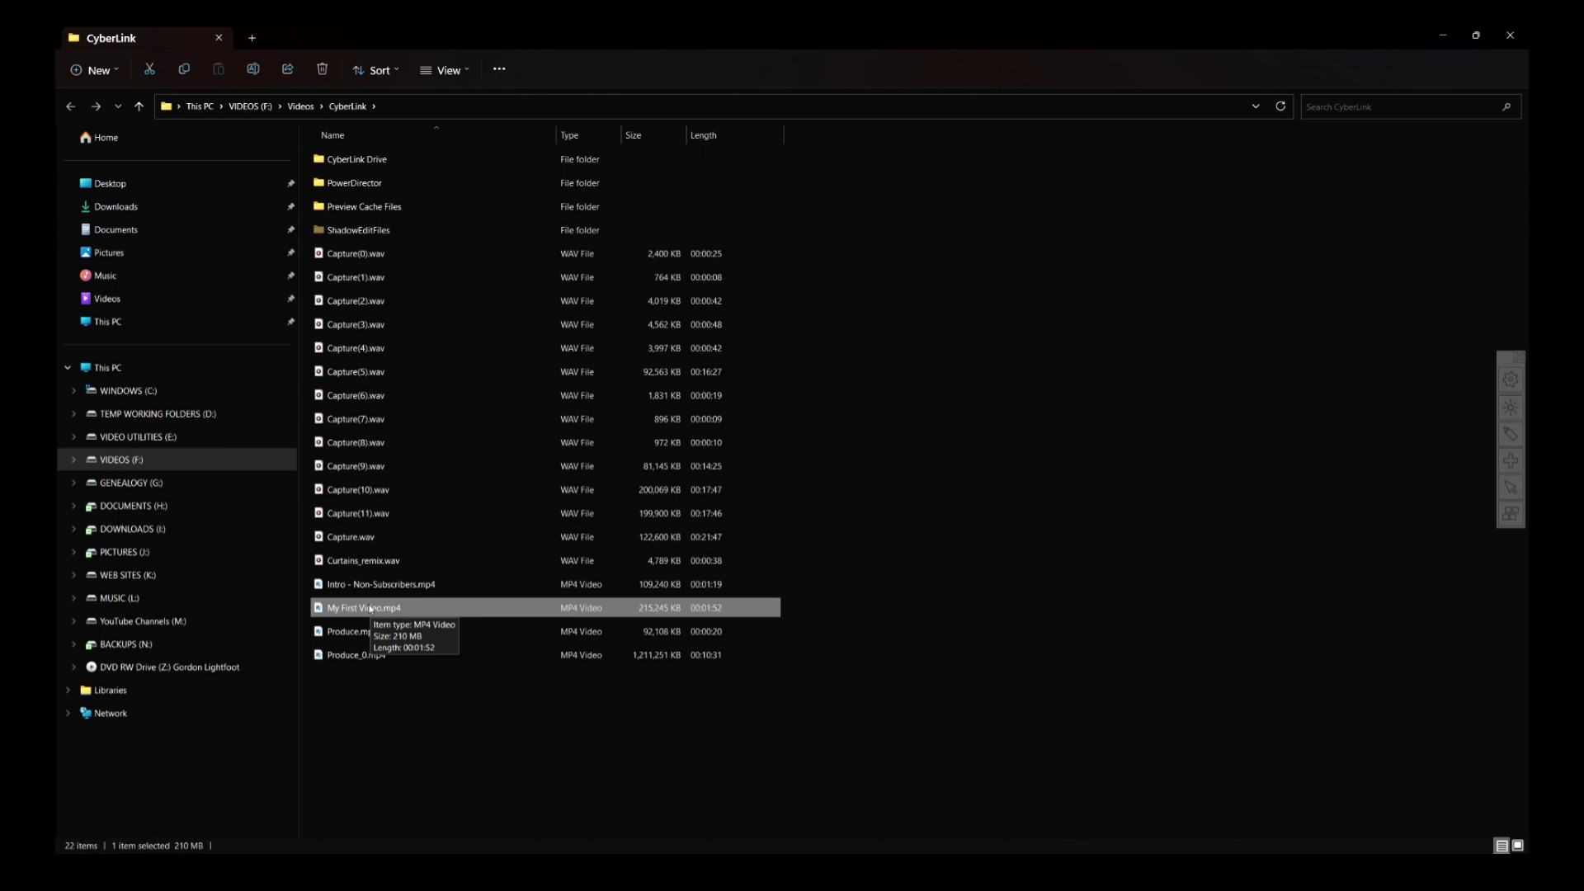
left_click(1509, 36)
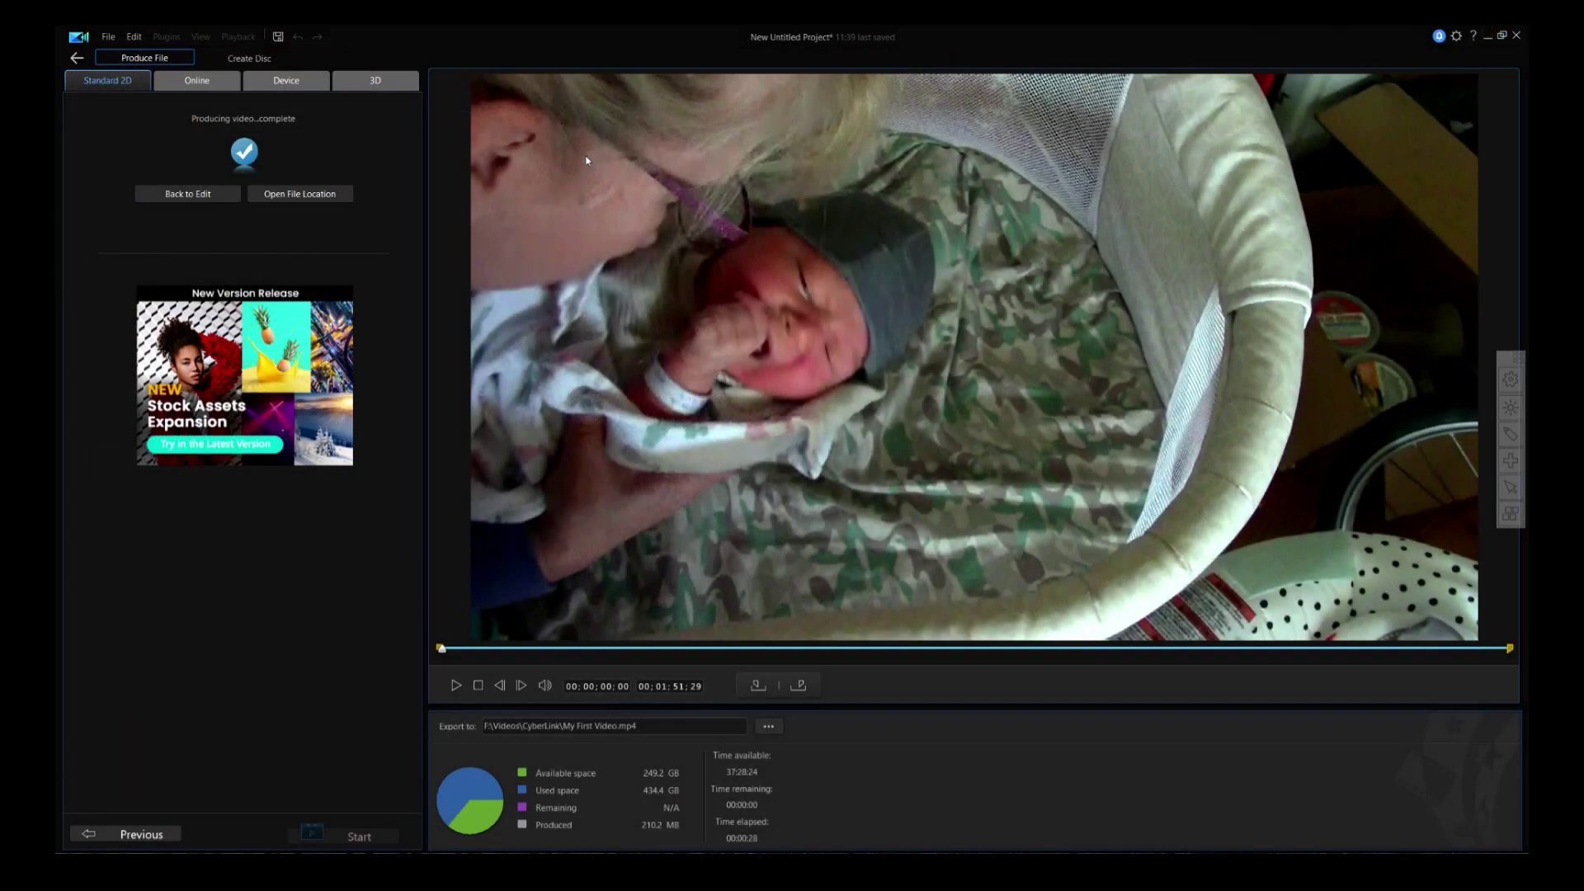
Go back to editing with My First Video.mp4 in the library, then close PowerDirector.
left_click(196, 197)
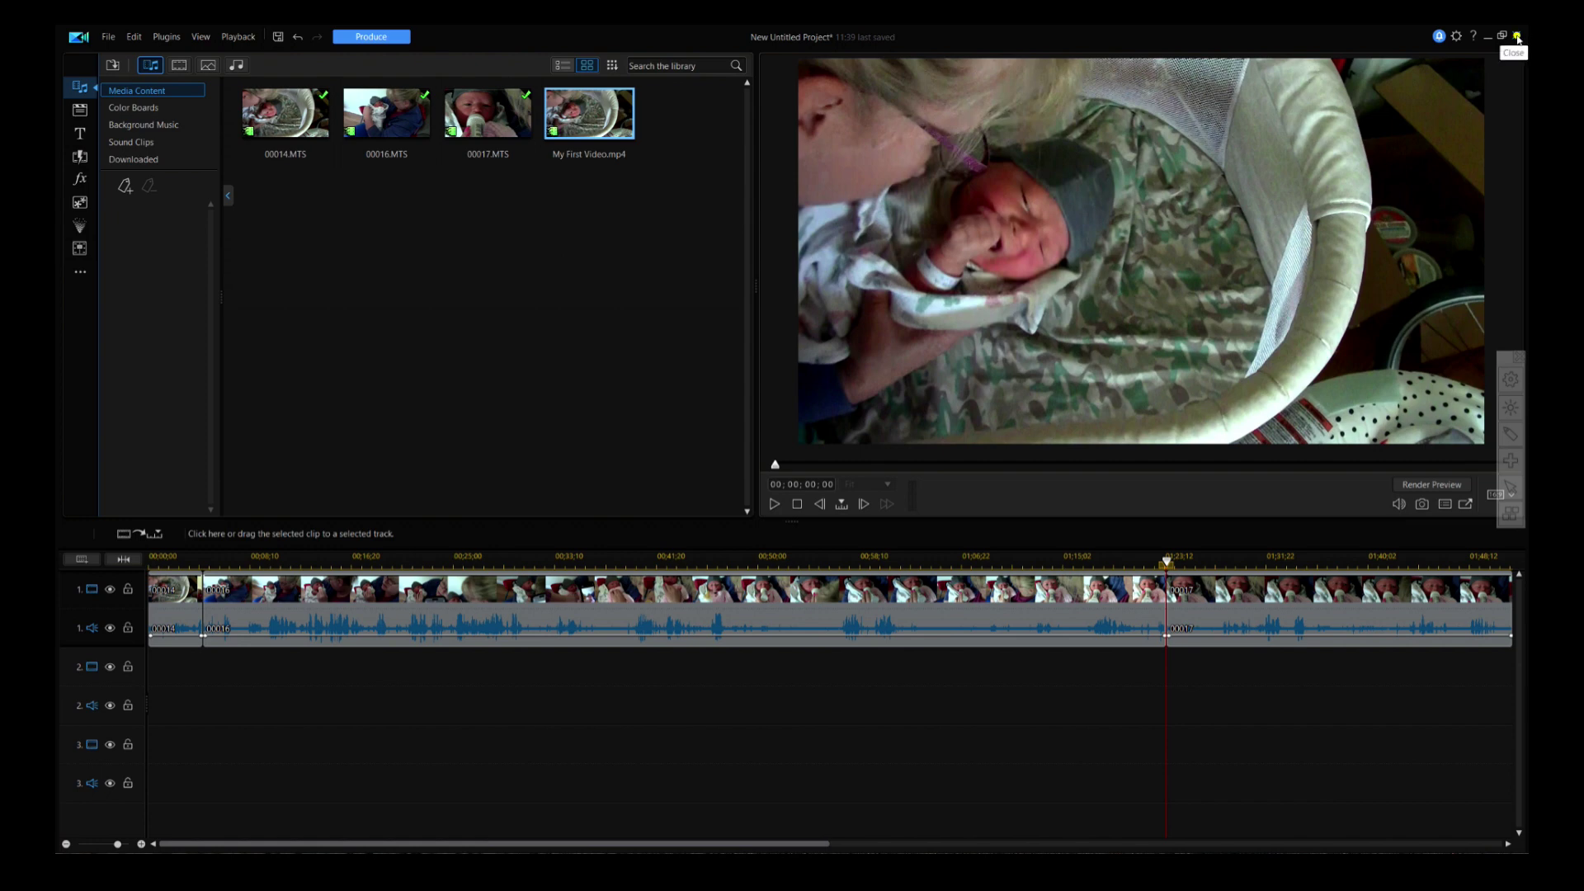
left_click(1516, 37)
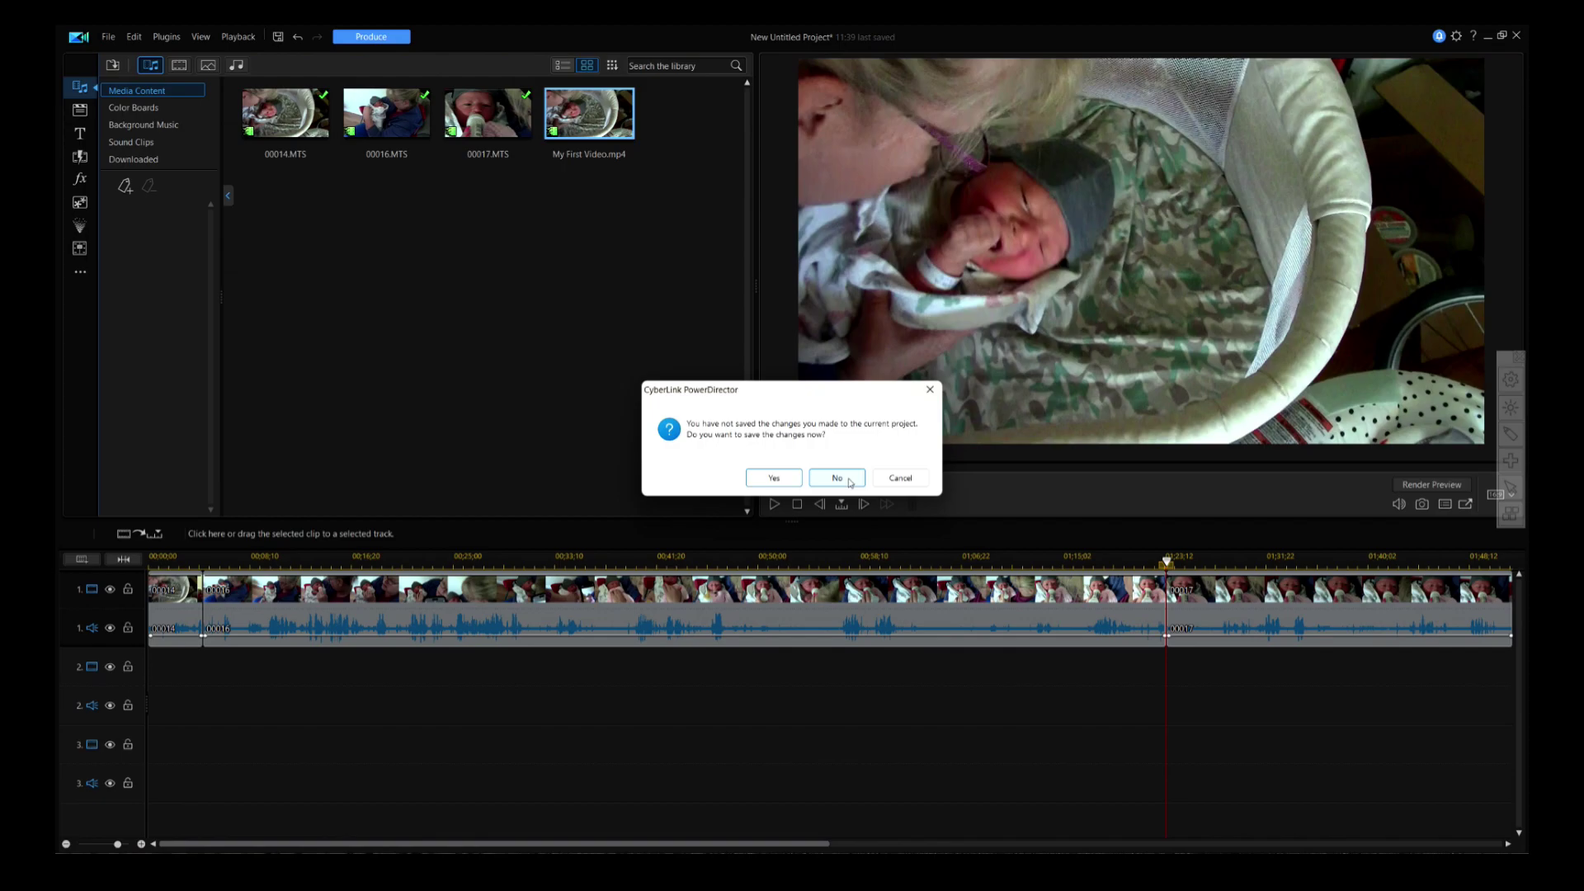
Answer No to saving changes so PowerDirector closes to the desktop.
left_click(837, 478)
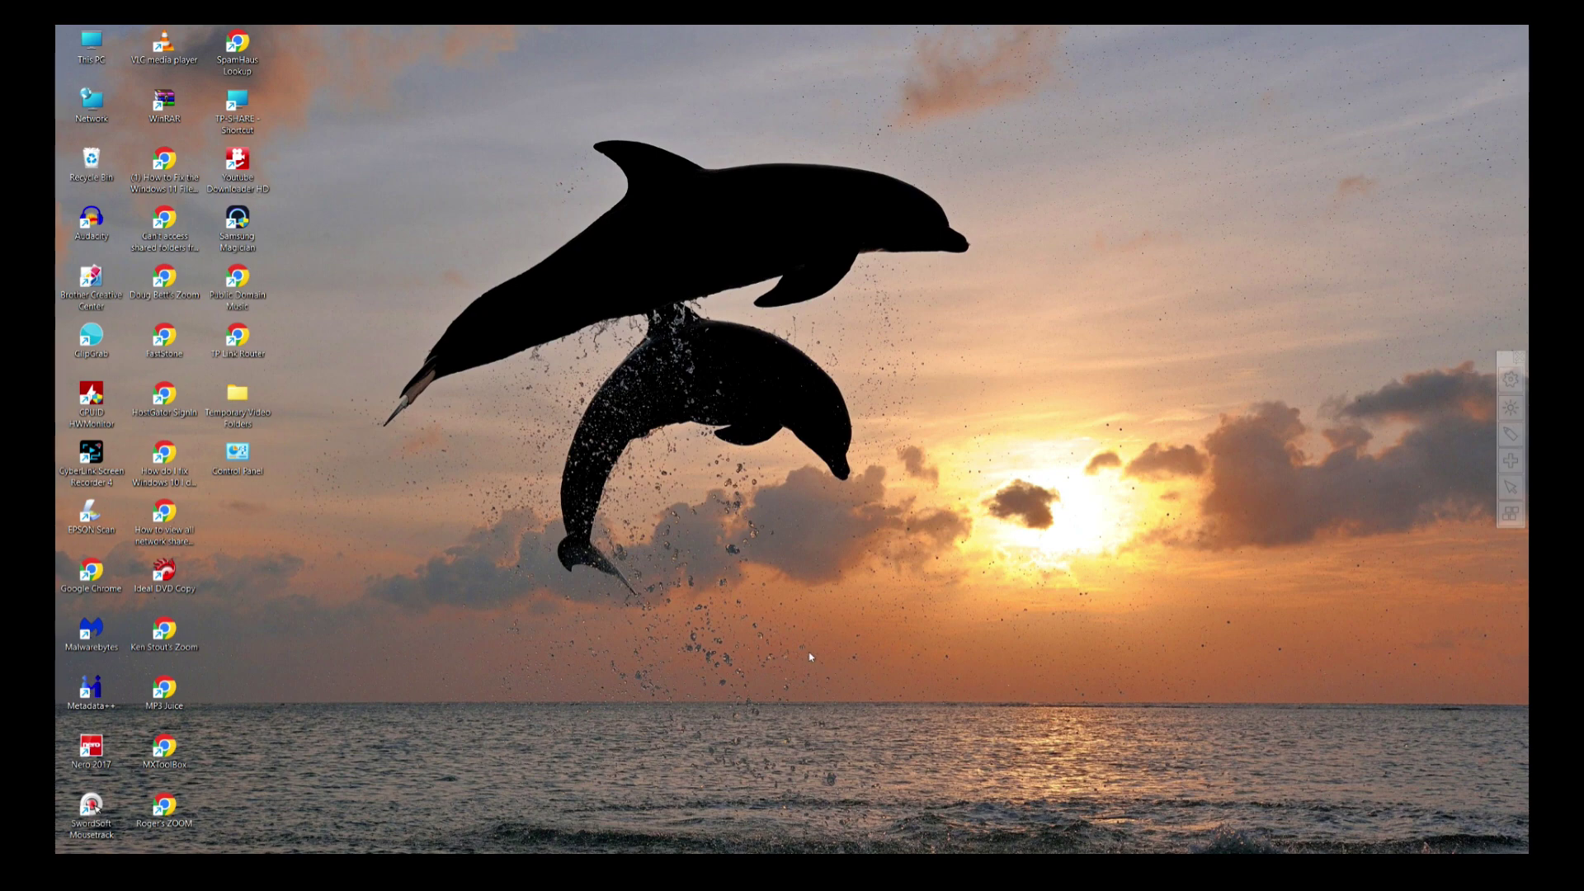
Bring up the F:\Videos\Incoming\Giovanni folder holding 00014.MTS, 00016.MTS and 00017.MTS from the taskbar.
mouse_move(729, 849)
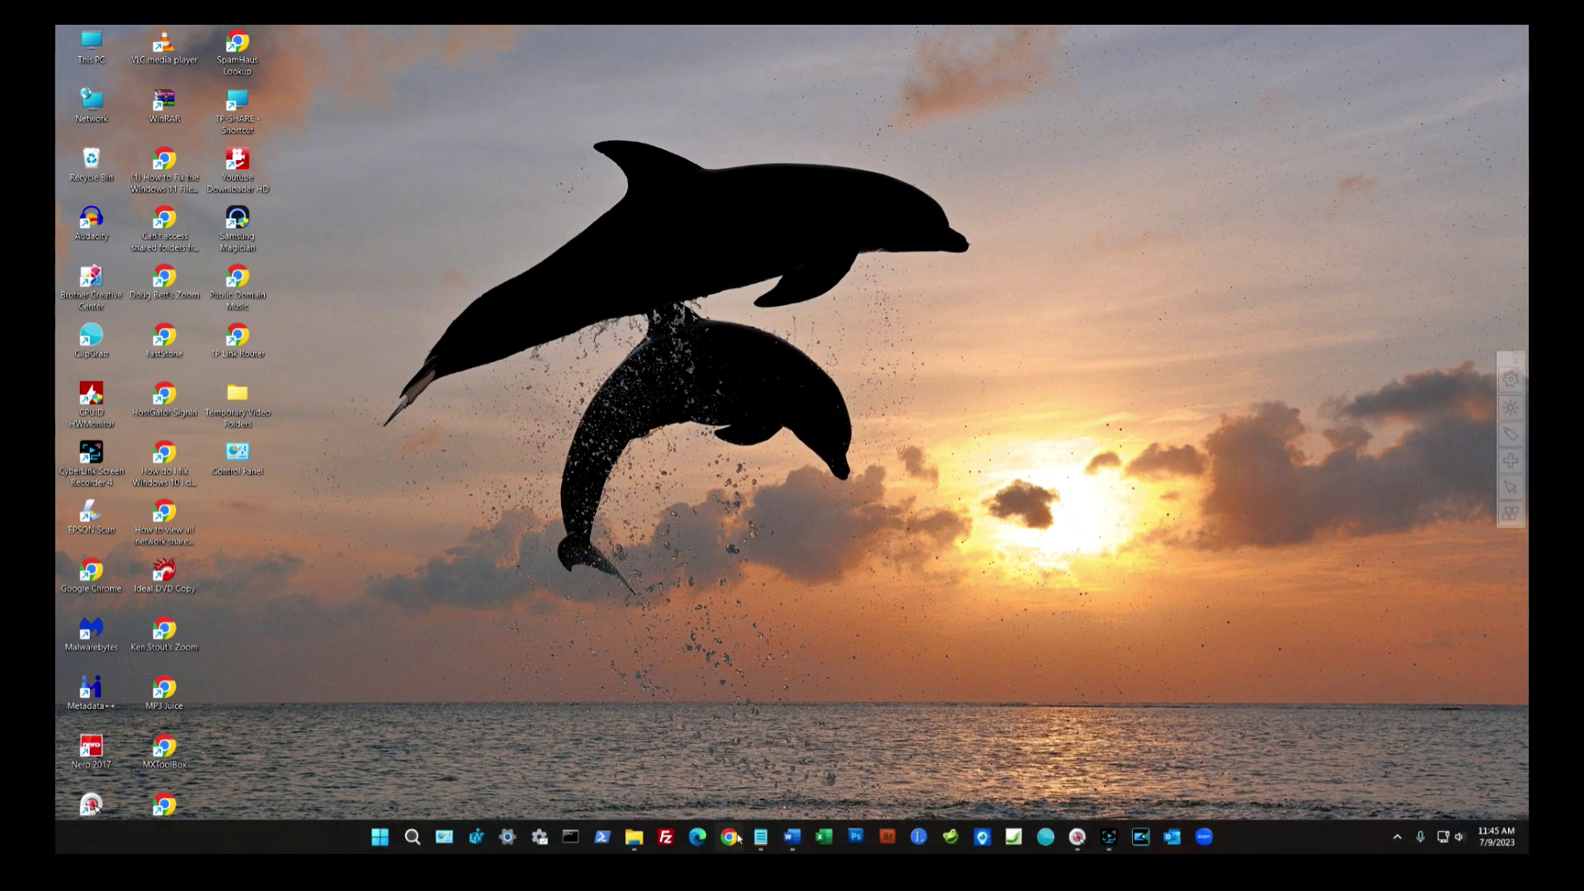
mouse_move(638, 847)
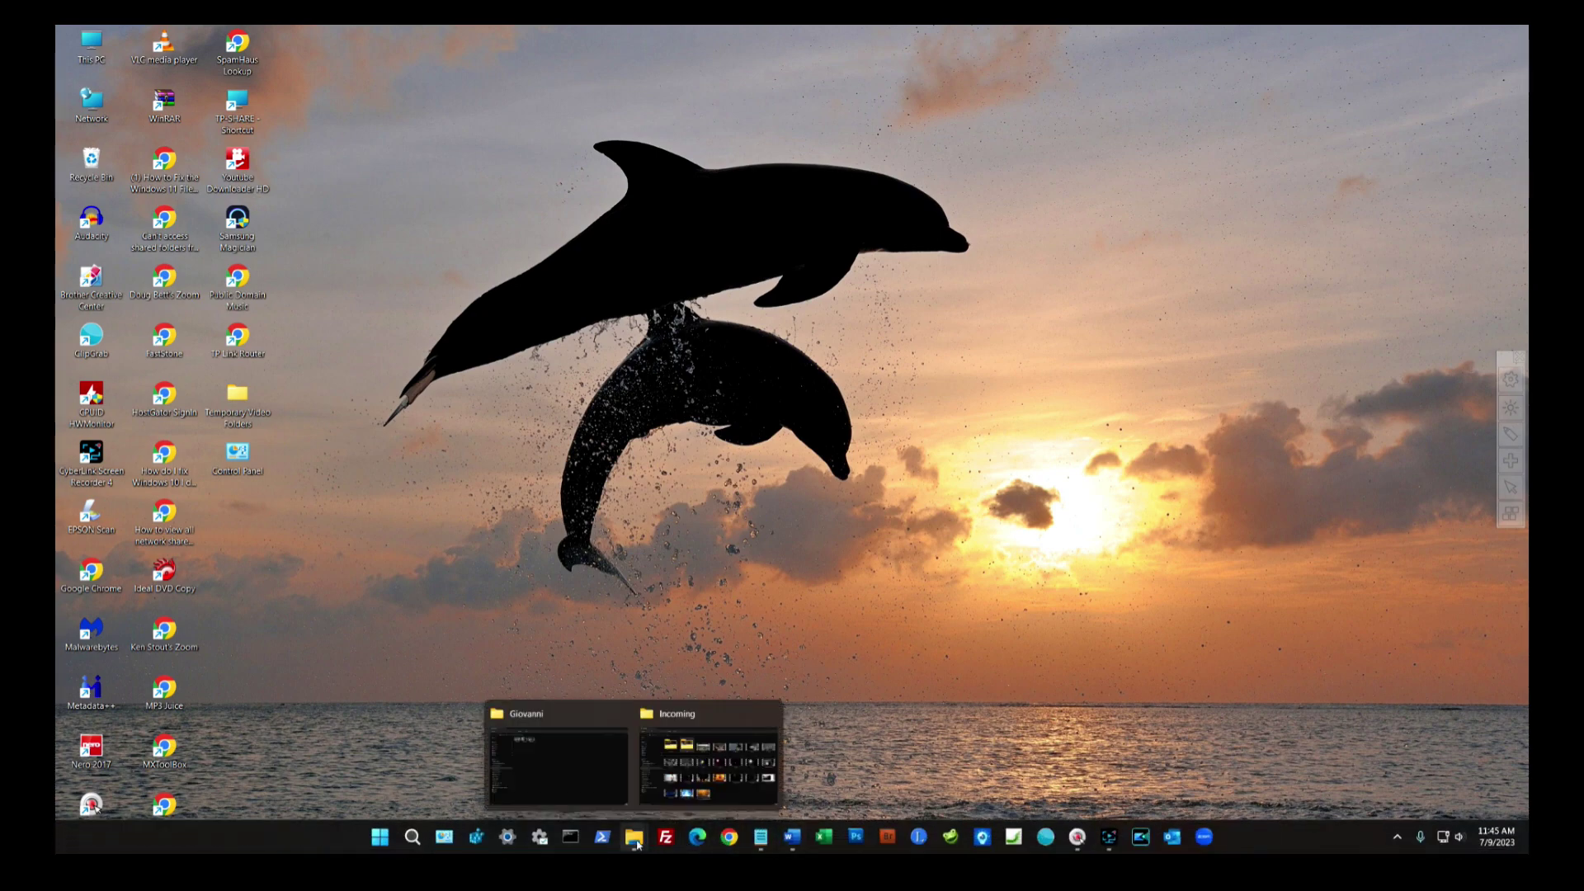
left_click(637, 845)
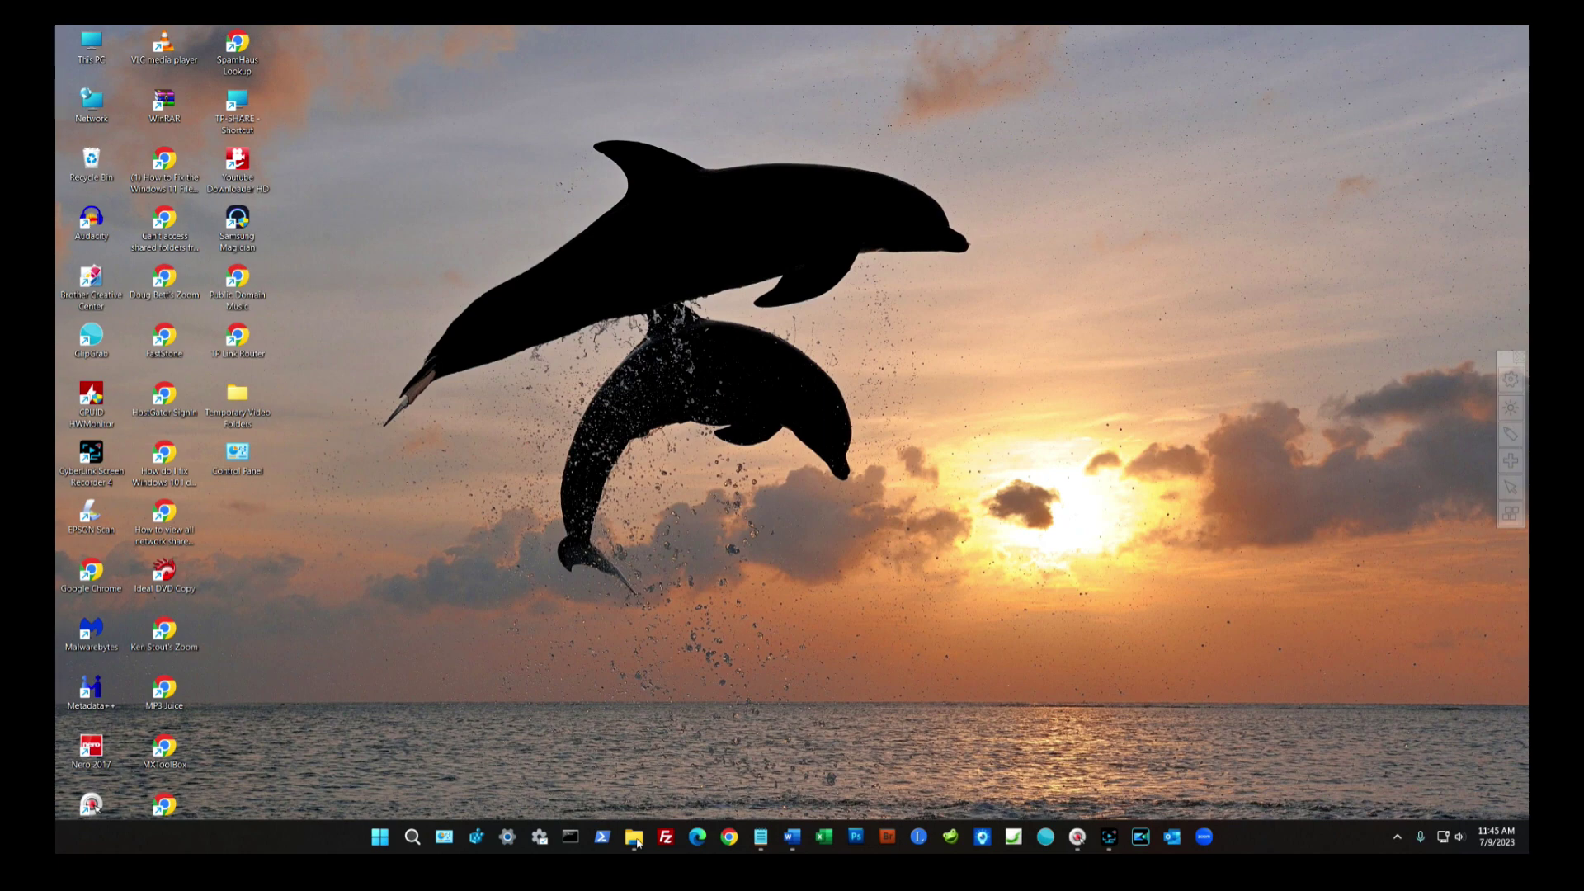
mouse_move(637, 843)
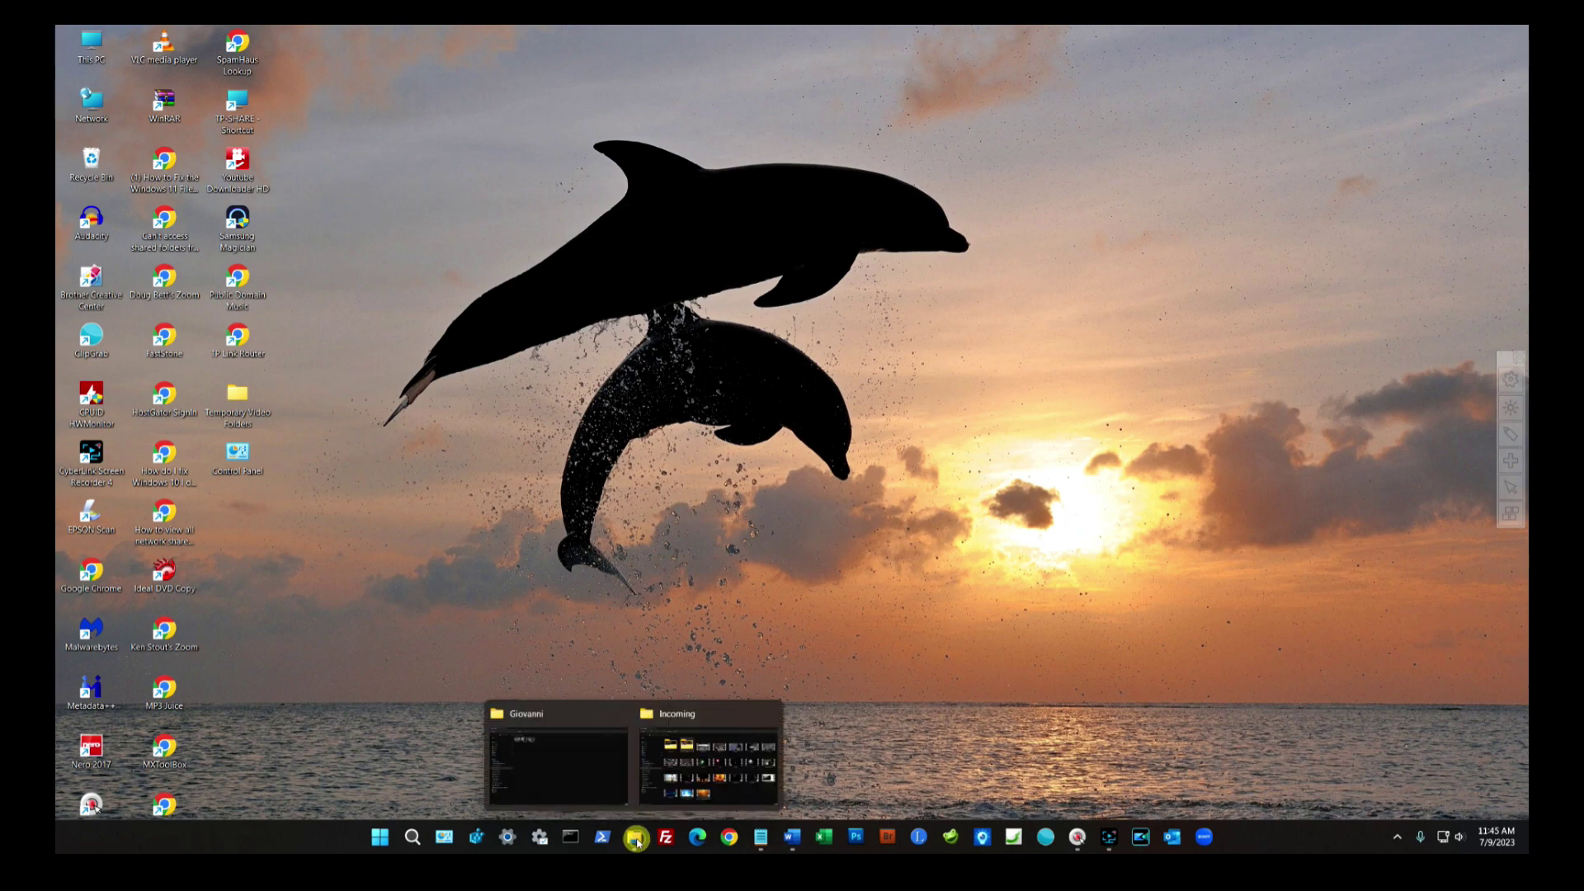
left_click(584, 714)
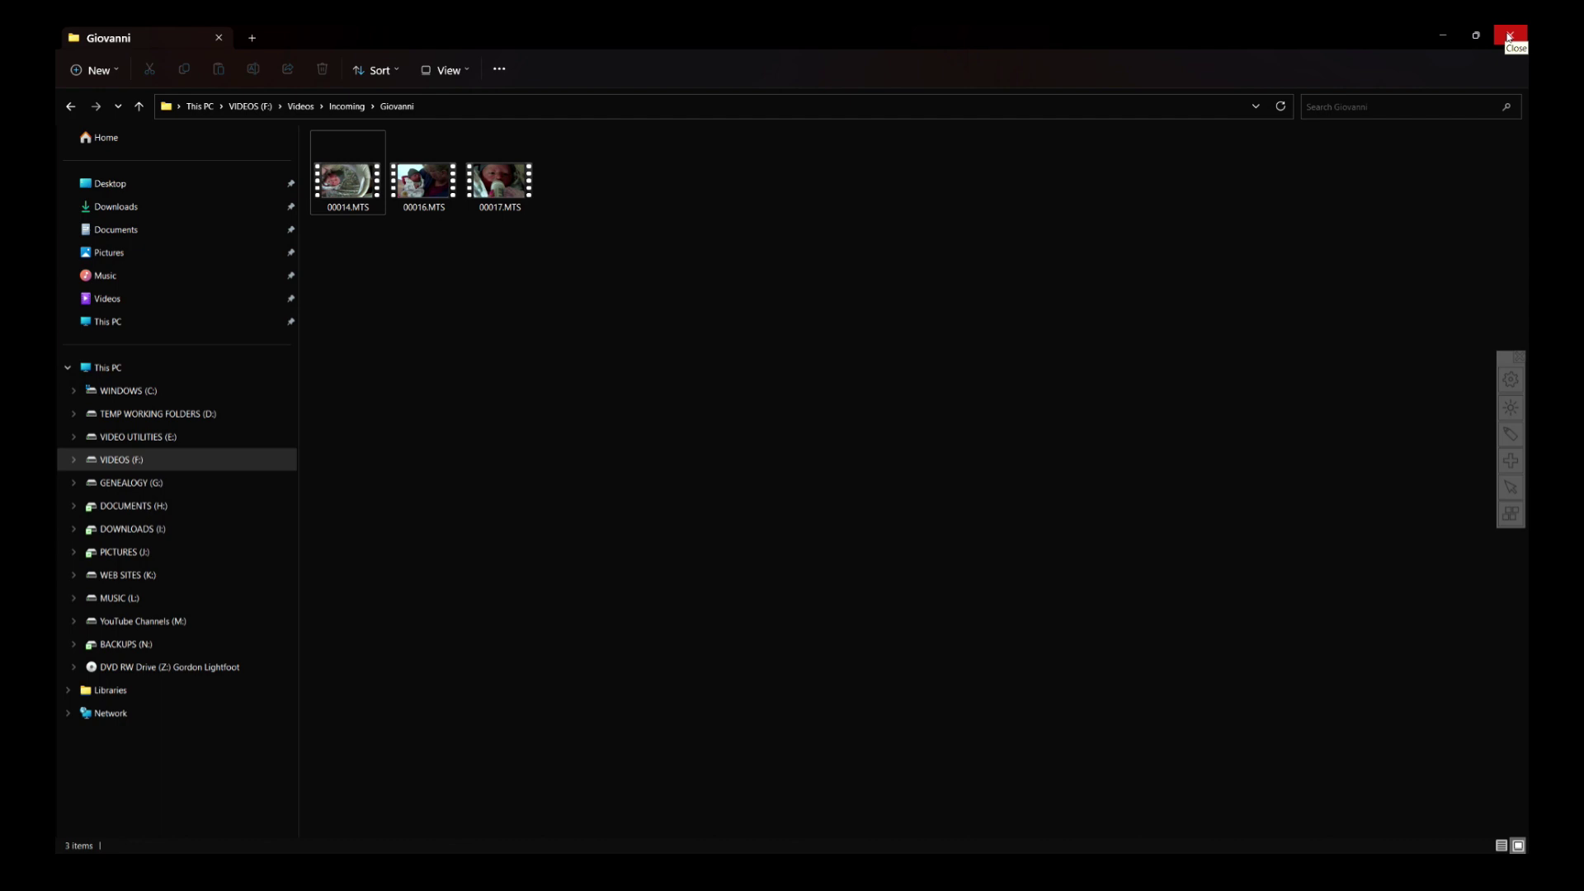
Close the Giovanni File Explorer window to reveal the desktop.
left_click(1506, 37)
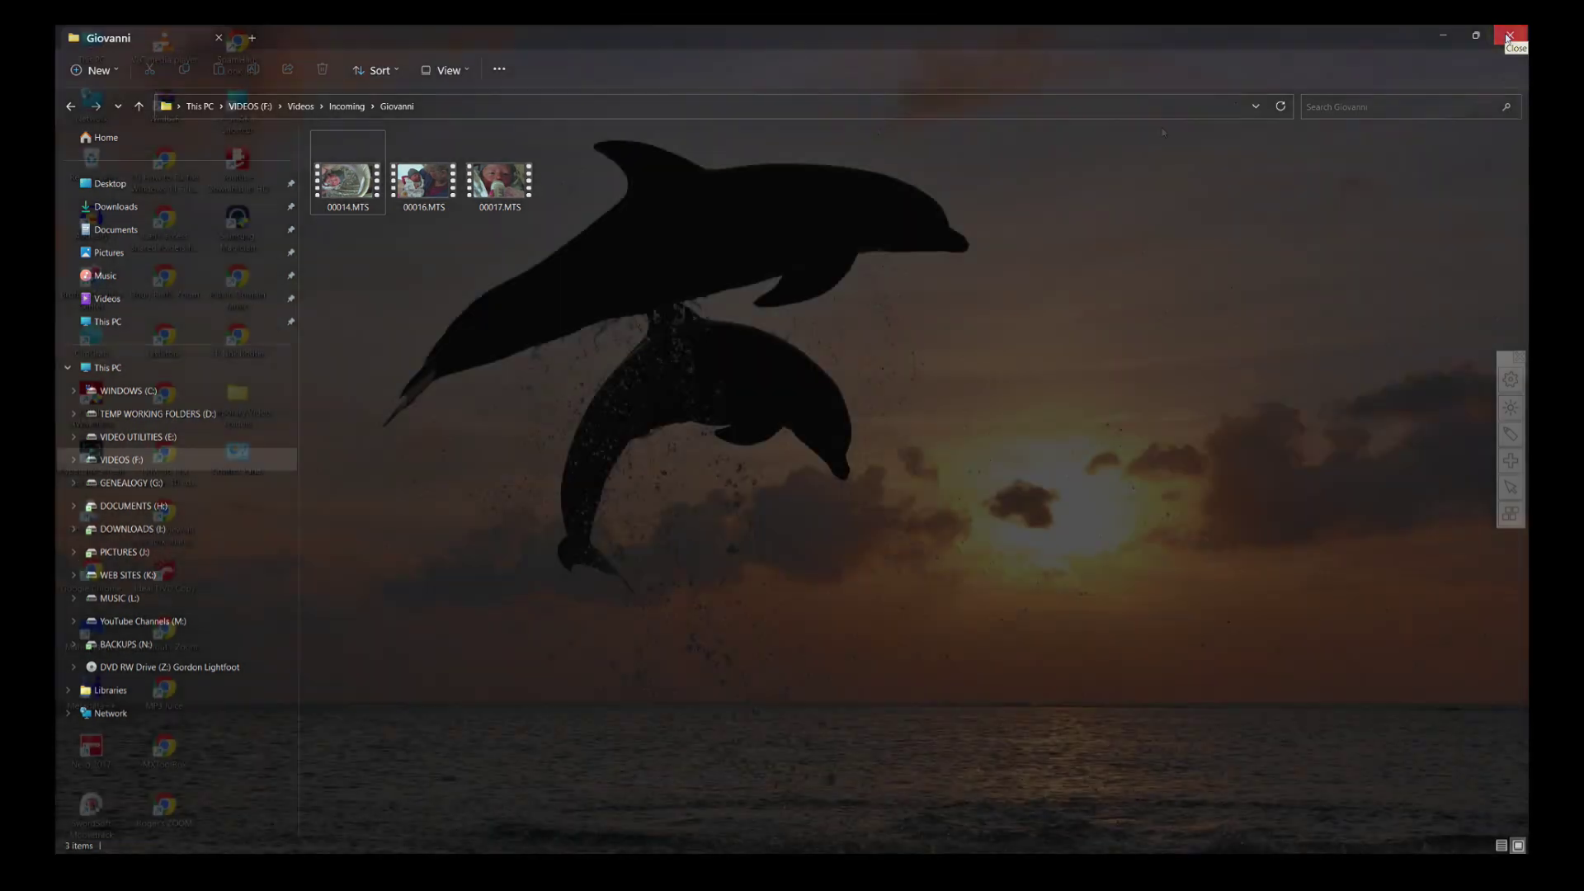